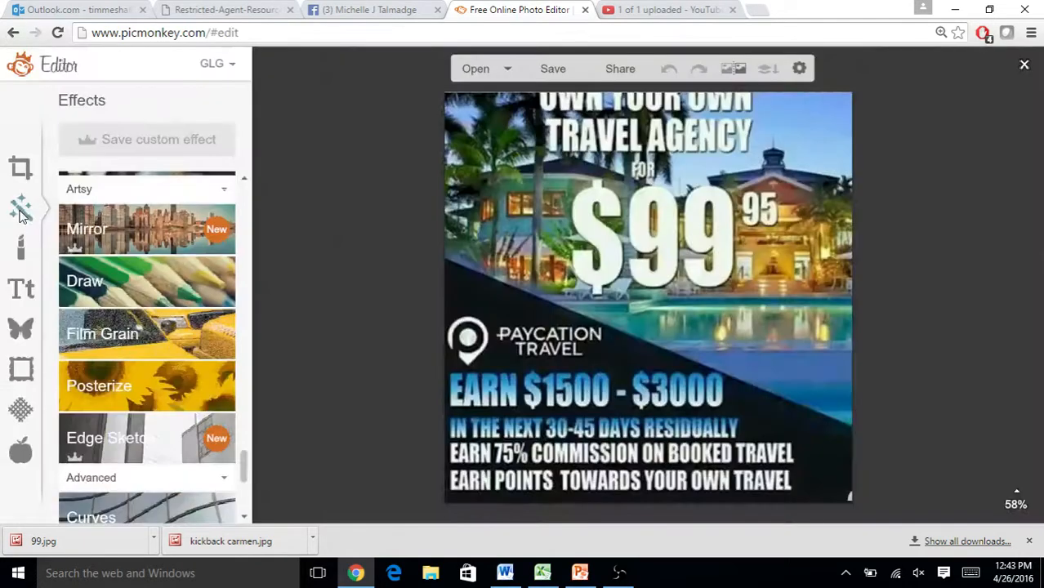
Preview the Infrared effect on the travel flyer and discard it.
{"action": "left_click", "coordinate": [22, 212]}
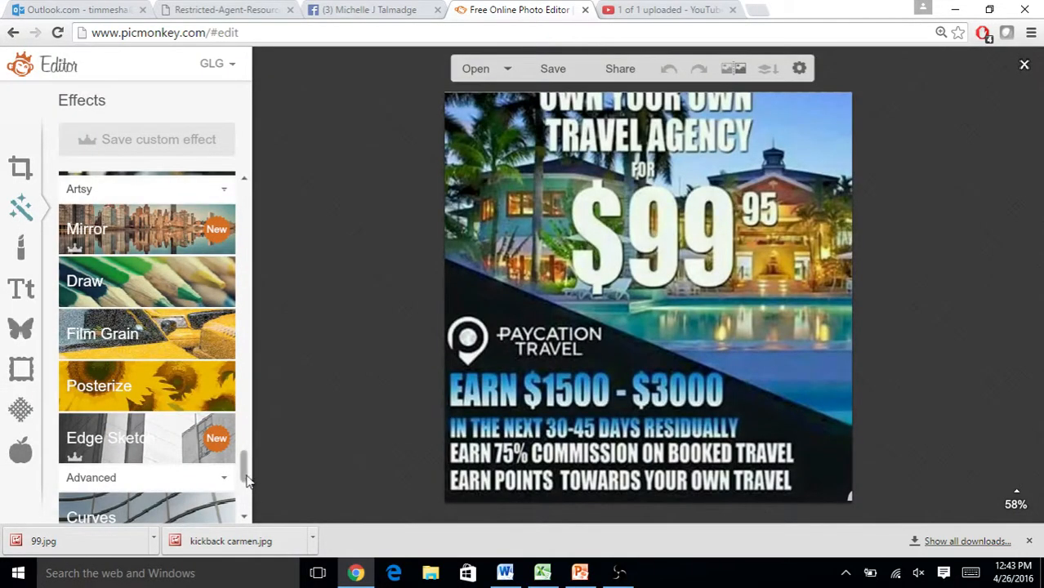
{"action": "left_click_drag", "start_coordinate": [243, 475], "coordinate": [245, 297]}
{"action": "left_click", "coordinate": [190, 317]}
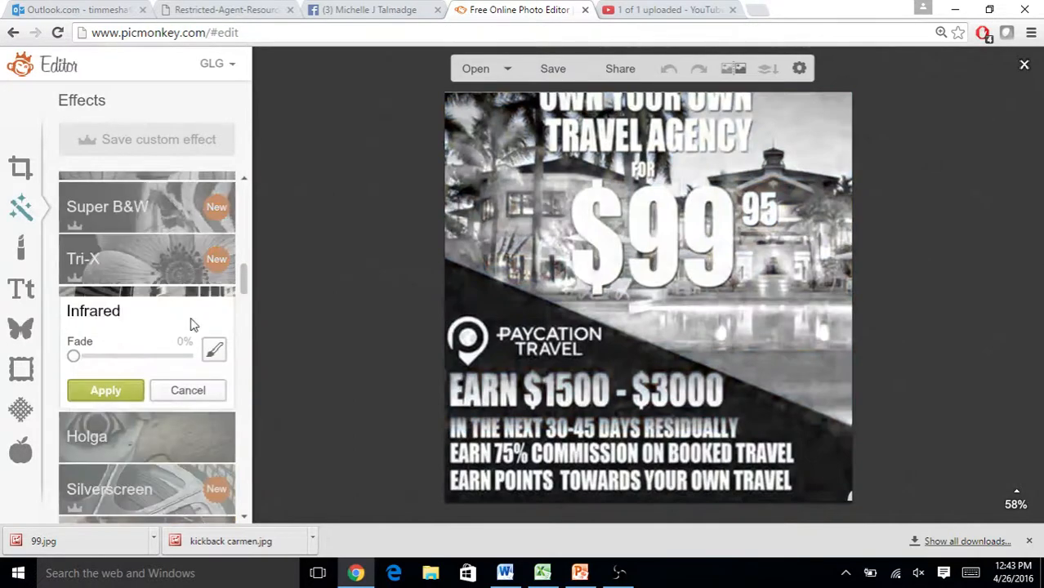
{"action": "mouse_move", "coordinate": [74, 357]}
{"action": "left_mouse_down"}
{"action": "mouse_move", "coordinate": [156, 364]}
{"action": "mouse_move", "coordinate": [68, 365]}
{"action": "left_mouse_up"}
{"action": "left_click", "coordinate": [187, 390]}
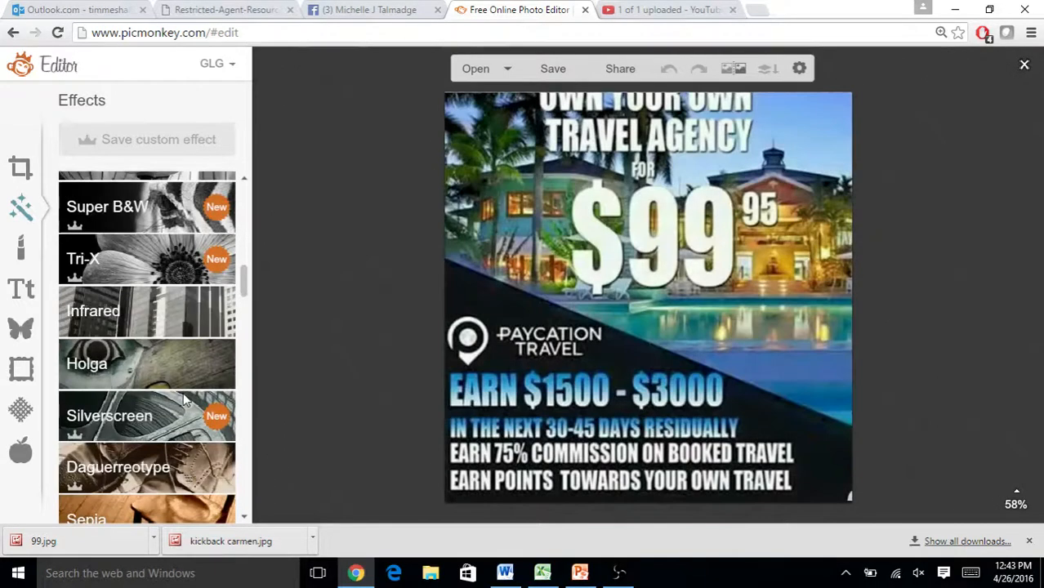
{"action": "mouse_move", "coordinate": [241, 278]}
{"action": "left_mouse_down"}
{"action": "mouse_move", "coordinate": [261, 337]}
{"action": "mouse_move", "coordinate": [266, 449]}
{"action": "left_mouse_up"}
{"action": "left_click", "coordinate": [168, 374]}
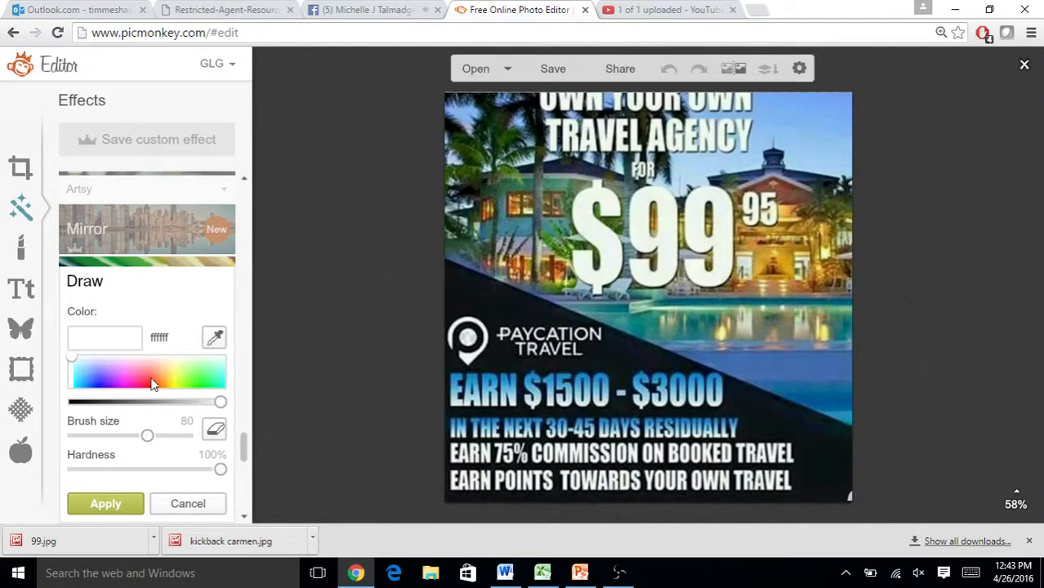
{"action": "left_click", "coordinate": [151, 372]}
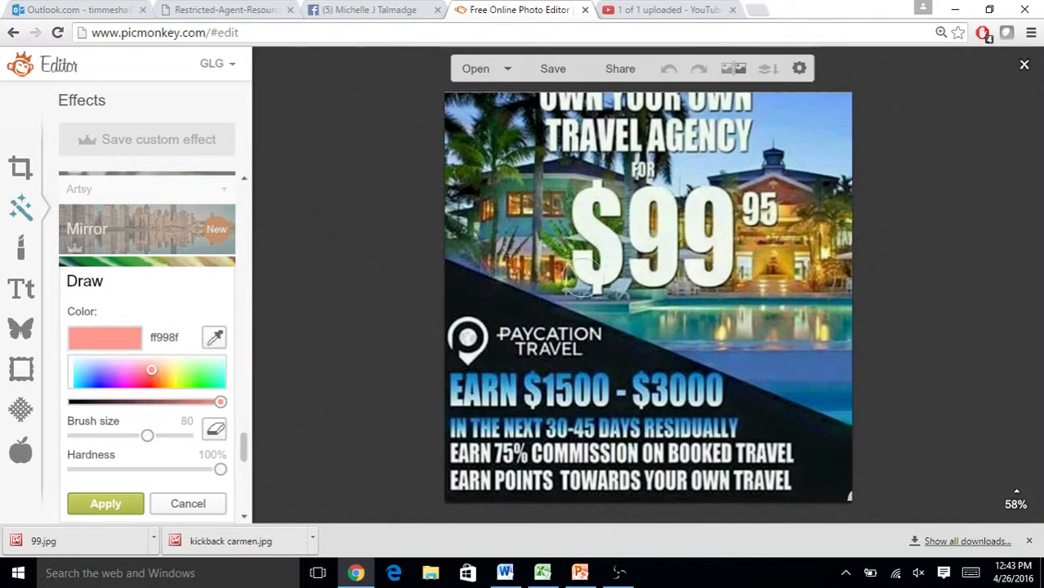
{"action": "mouse_move", "coordinate": [574, 284]}
{"action": "left_mouse_down"}
{"action": "mouse_move", "coordinate": [682, 253]}
{"action": "mouse_move", "coordinate": [810, 175]}
{"action": "left_mouse_up"}
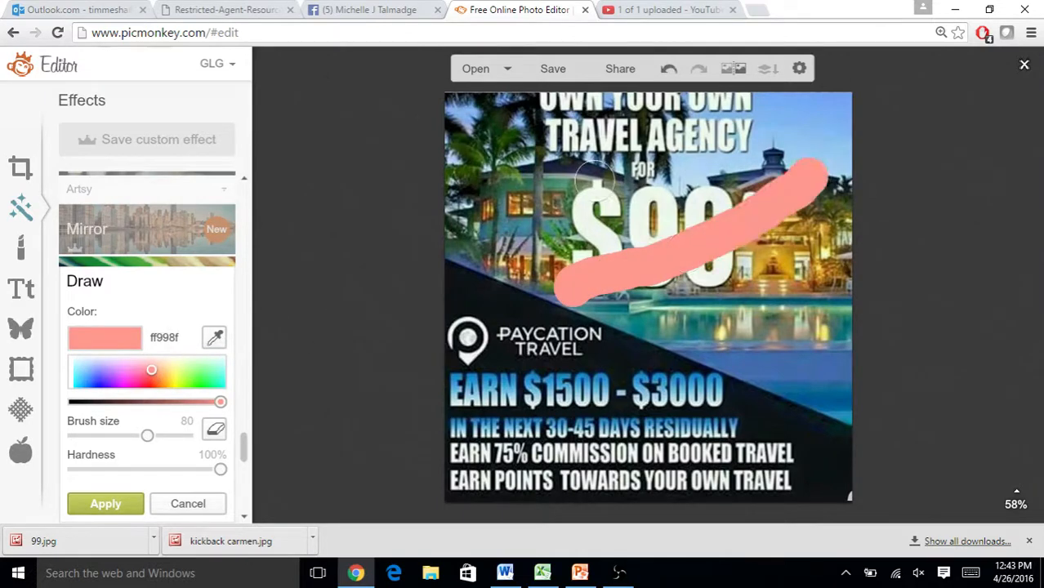
{"action": "left_click_drag", "start_coordinate": [555, 169], "coordinate": [867, 274]}
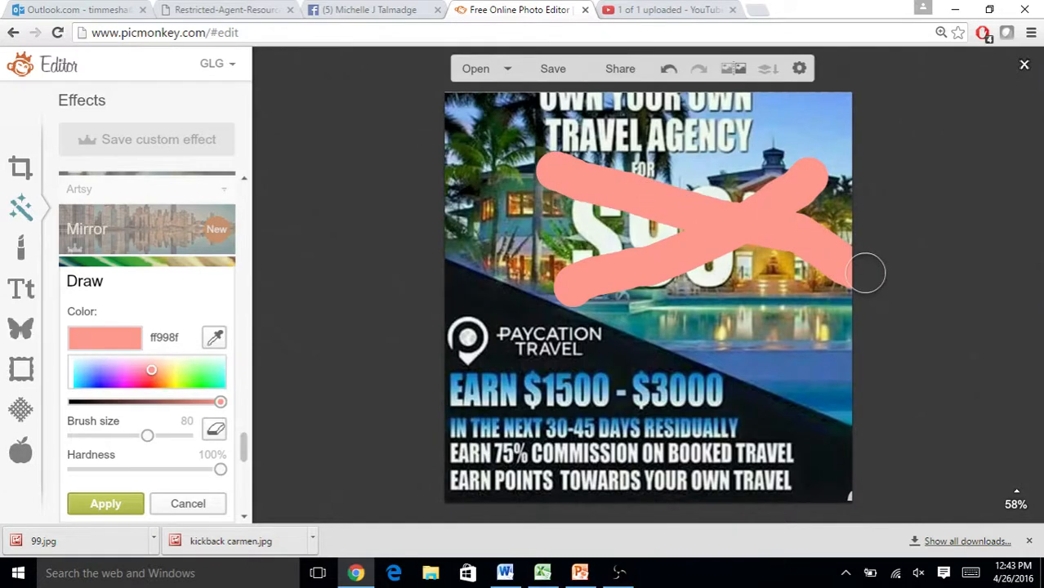
{"action": "left_click", "coordinate": [188, 504]}
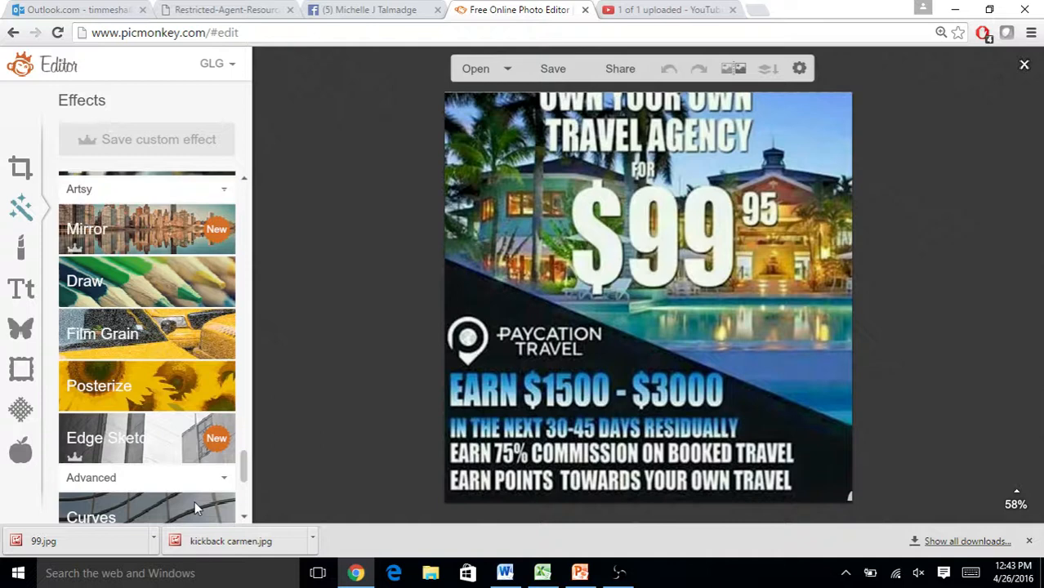
Cross out the $99.95 price with two diagonal Draw strokes in colour ff7259 at brush size 21, and apply them.
{"action": "left_click", "coordinate": [135, 266]}
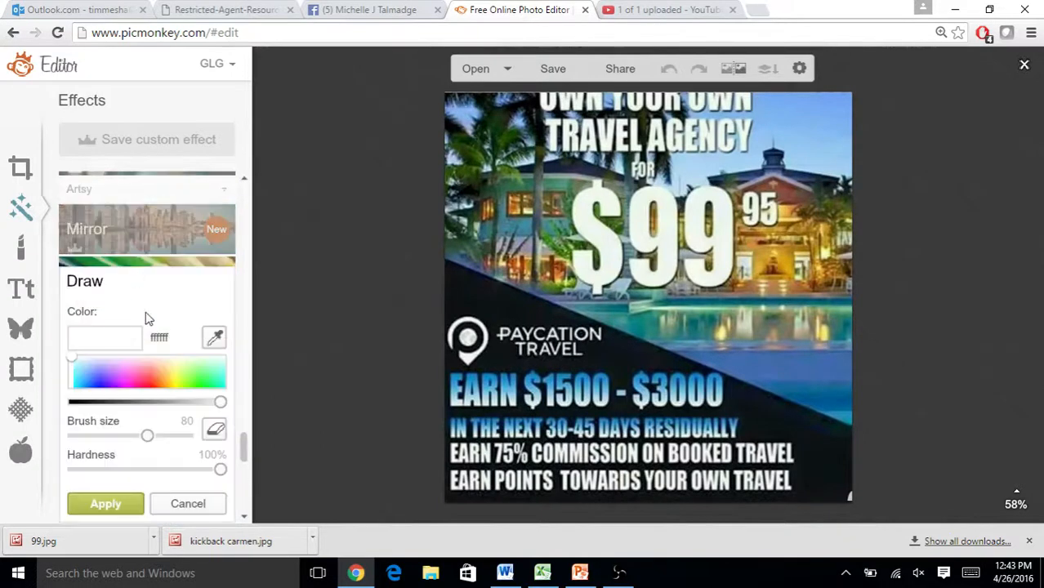
{"action": "left_click_drag", "start_coordinate": [148, 439], "coordinate": [112, 436]}
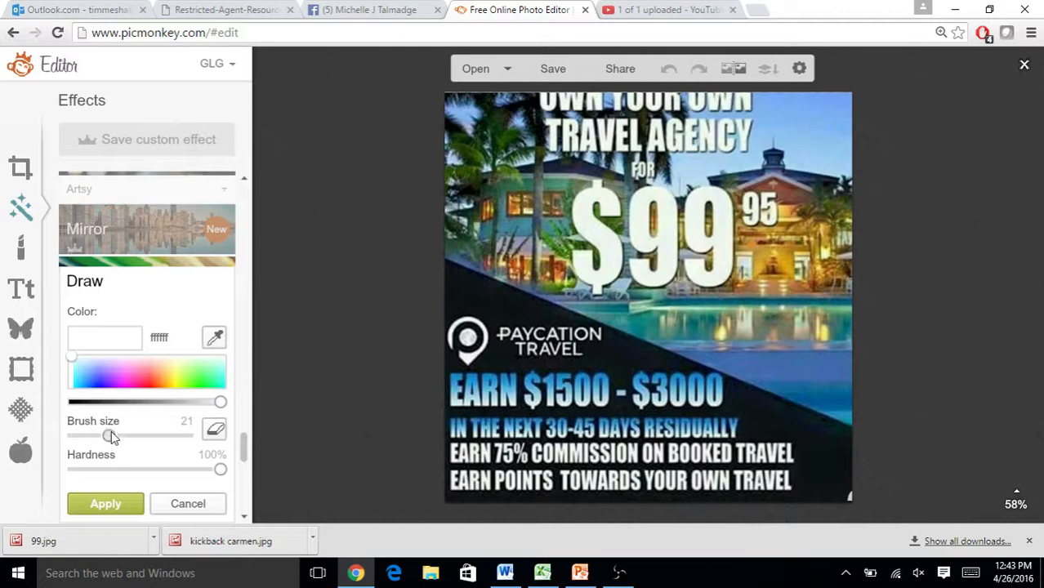
{"action": "left_click", "coordinate": [153, 377]}
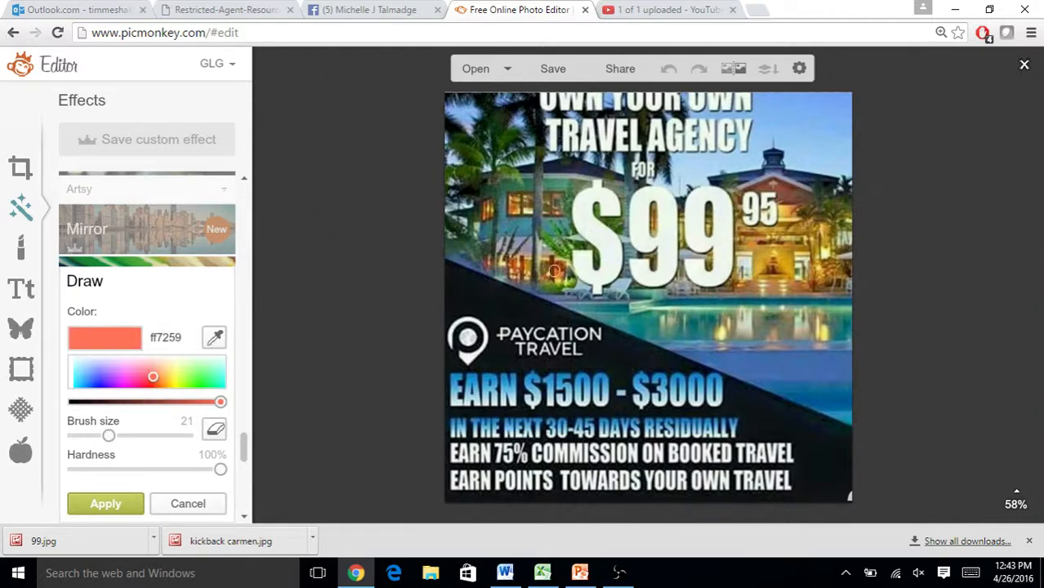
{"action": "mouse_move", "coordinate": [562, 289]}
{"action": "left_mouse_down"}
{"action": "mouse_move", "coordinate": [726, 223]}
{"action": "mouse_move", "coordinate": [782, 181]}
{"action": "left_mouse_up"}
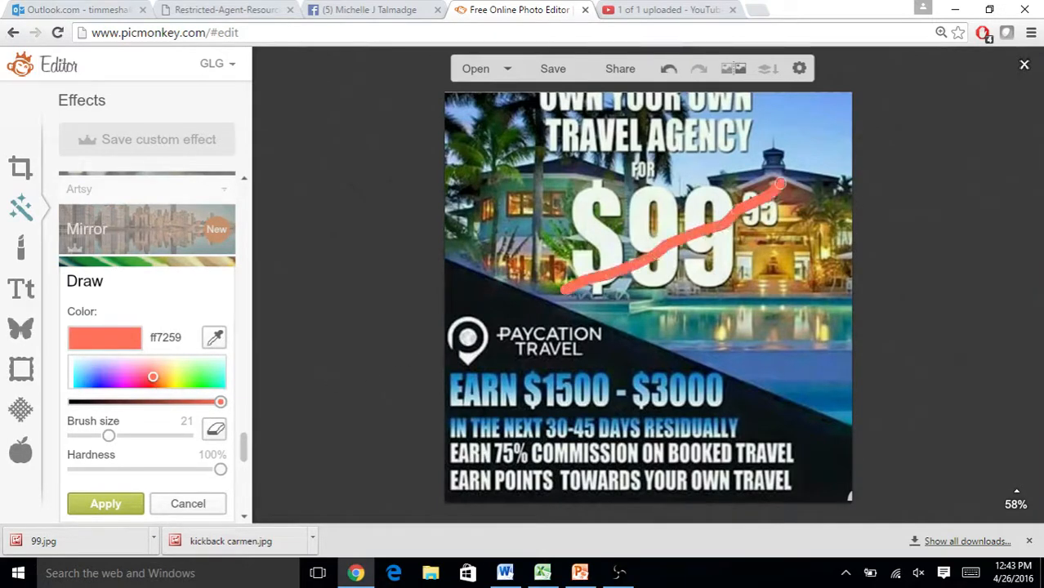
{"action": "mouse_move", "coordinate": [543, 182]}
{"action": "left_mouse_down"}
{"action": "mouse_move", "coordinate": [705, 248]}
{"action": "mouse_move", "coordinate": [780, 266]}
{"action": "left_mouse_up"}
{"action": "left_click", "coordinate": [100, 503]}
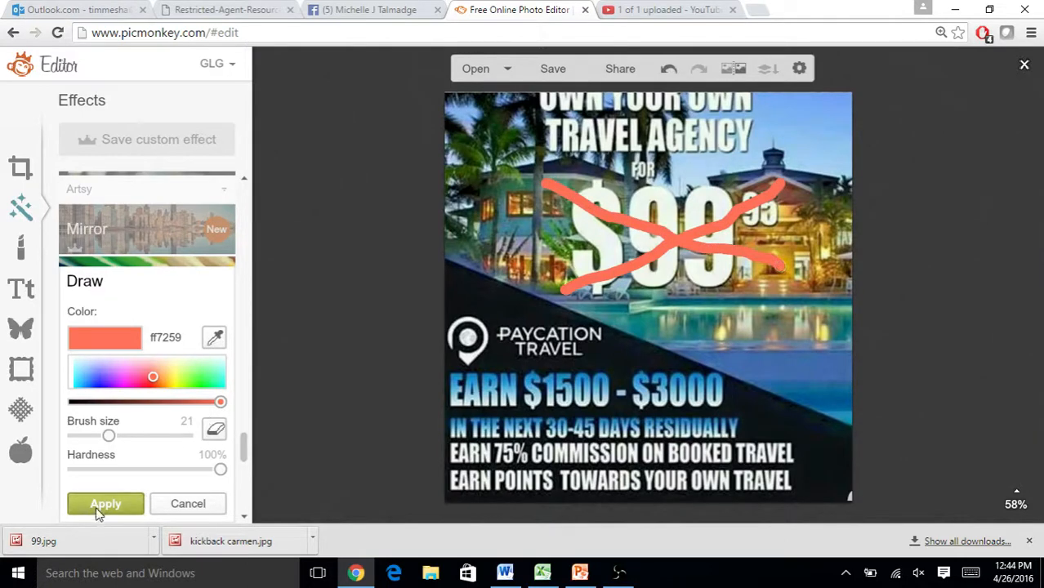
Add the text "$50." in Arial Black at the lower edge of the crossed-out price.
{"action": "left_click", "coordinate": [22, 289]}
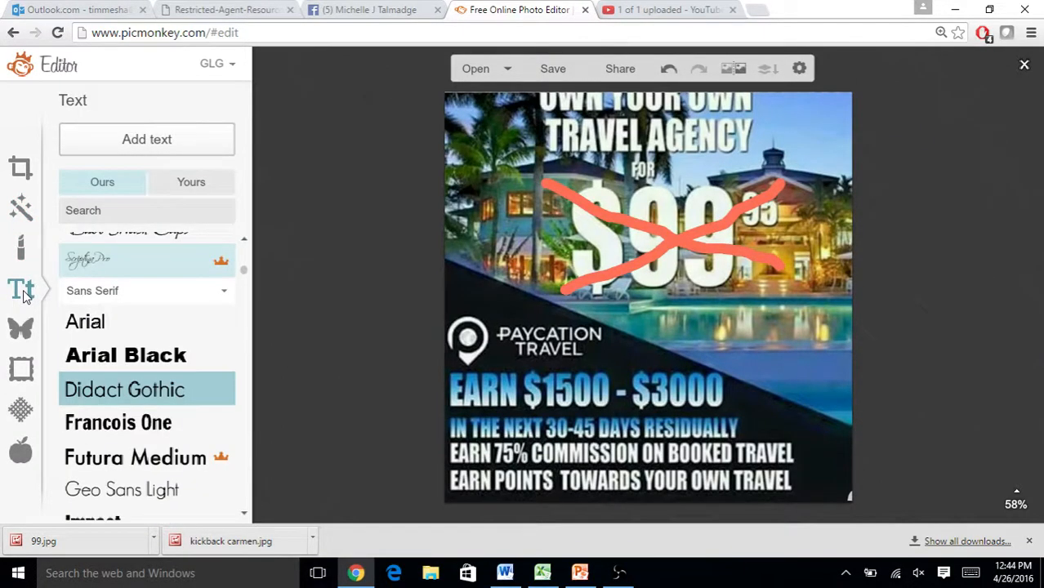
{"action": "left_click", "coordinate": [95, 353]}
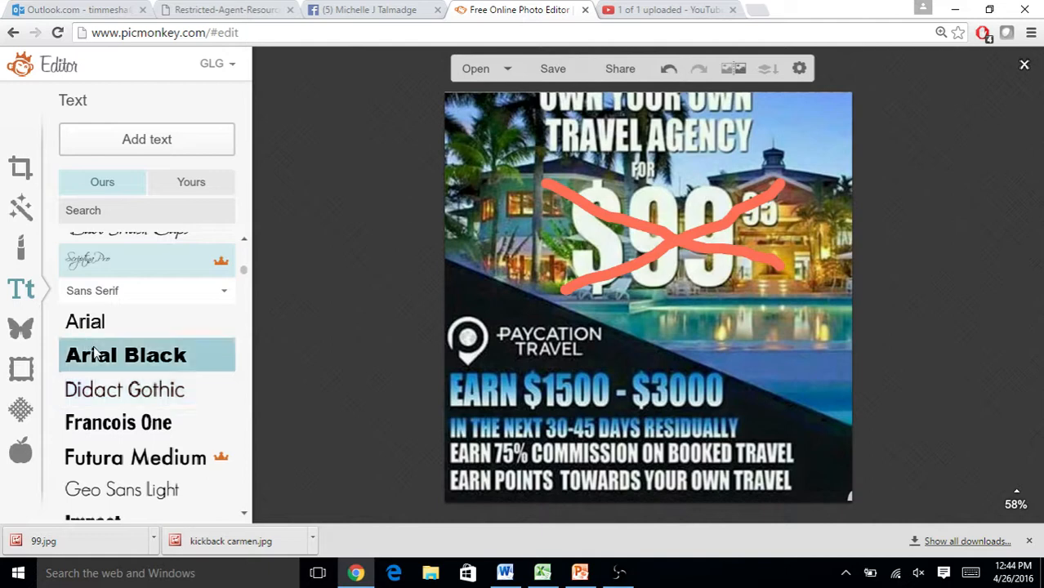
{"action": "left_click", "coordinate": [159, 140]}
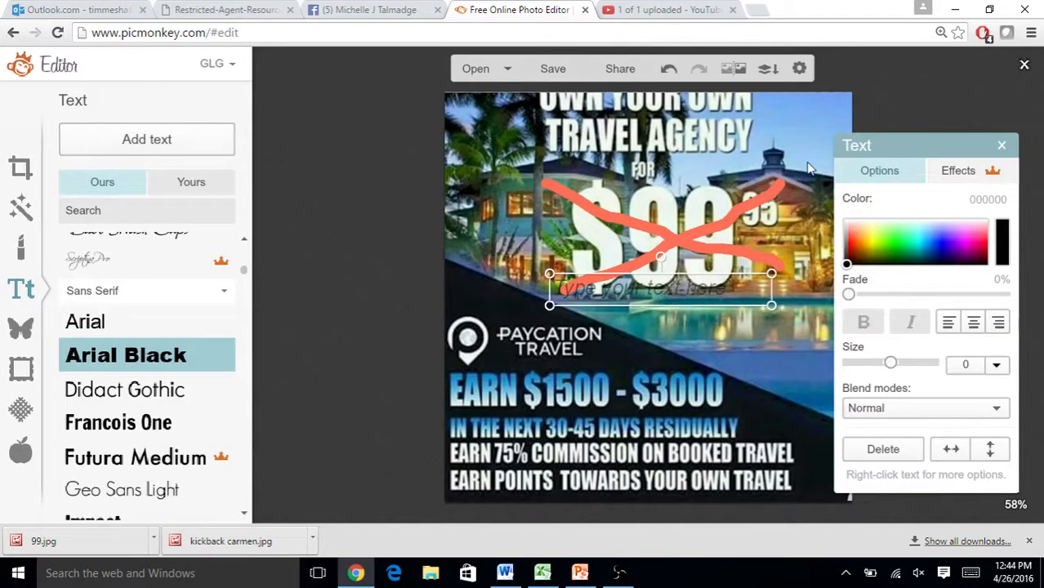
{"action": "mouse_move", "coordinate": [937, 147]}
{"action": "left_mouse_down"}
{"action": "mouse_move", "coordinate": [934, 122]}
{"action": "mouse_move", "coordinate": [940, 152]}
{"action": "left_mouse_up"}
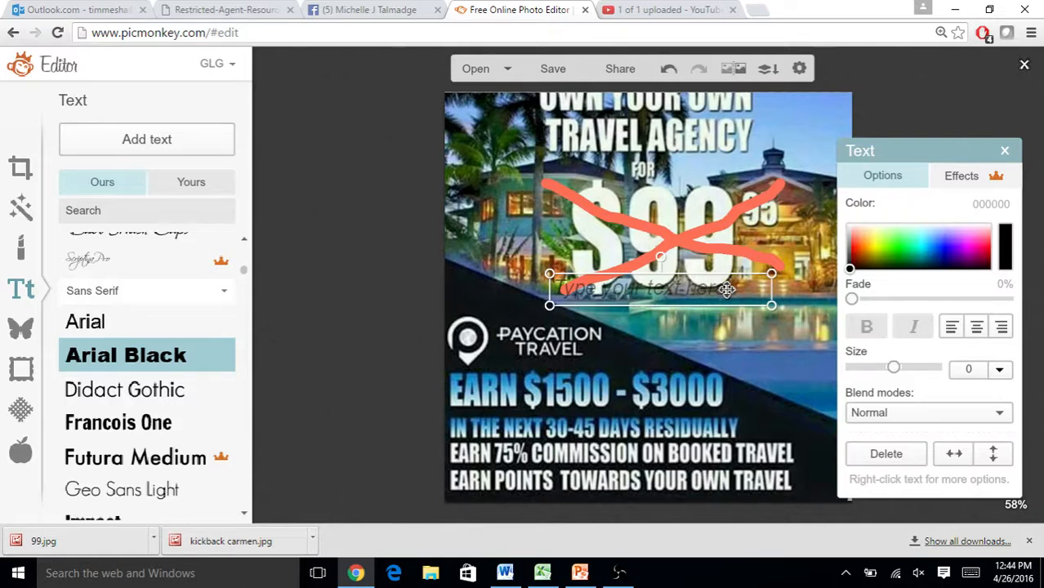
{"action": "left_click", "coordinate": [596, 289]}
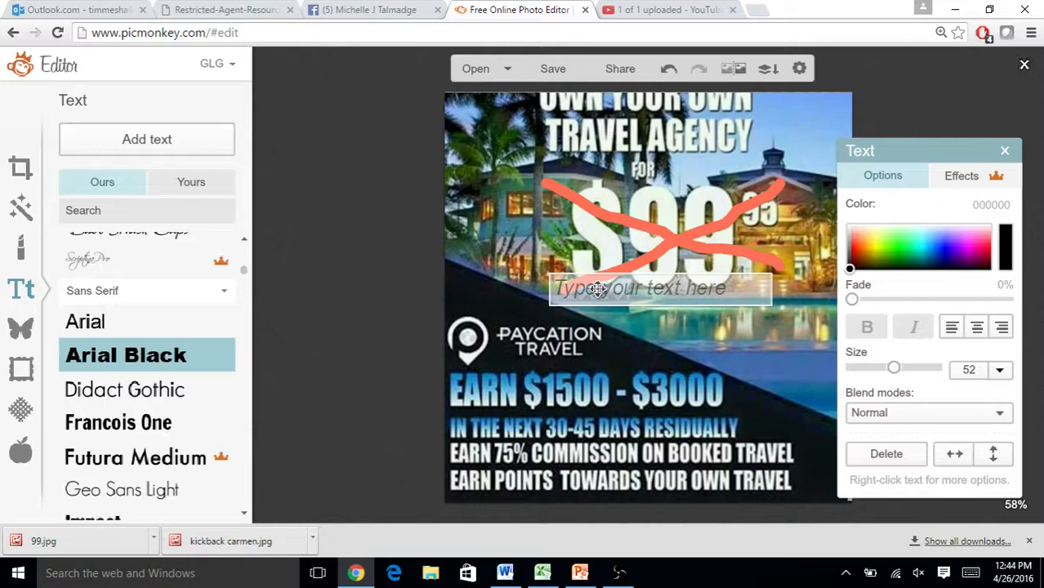
{"action": "type", "text": "$50"}
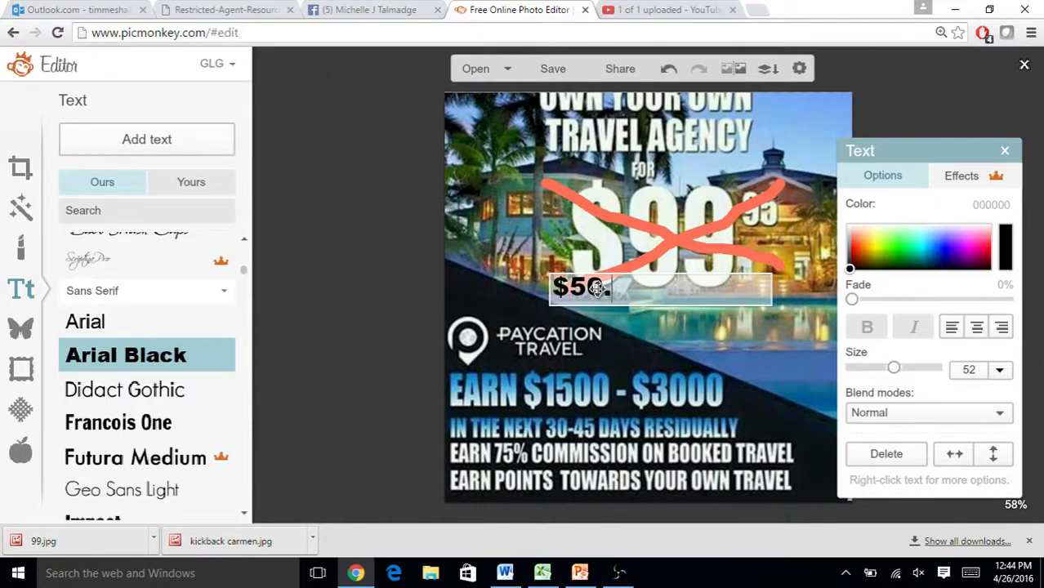
{"action": "type", "text": "."}
{"action": "left_click", "coordinate": [667, 329]}
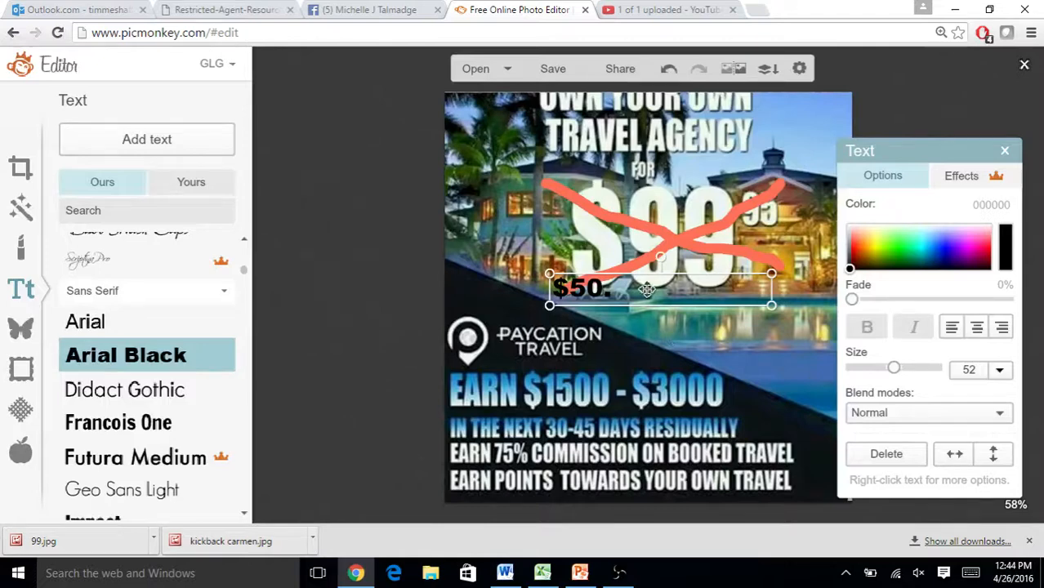
{"action": "left_click", "coordinate": [709, 345]}
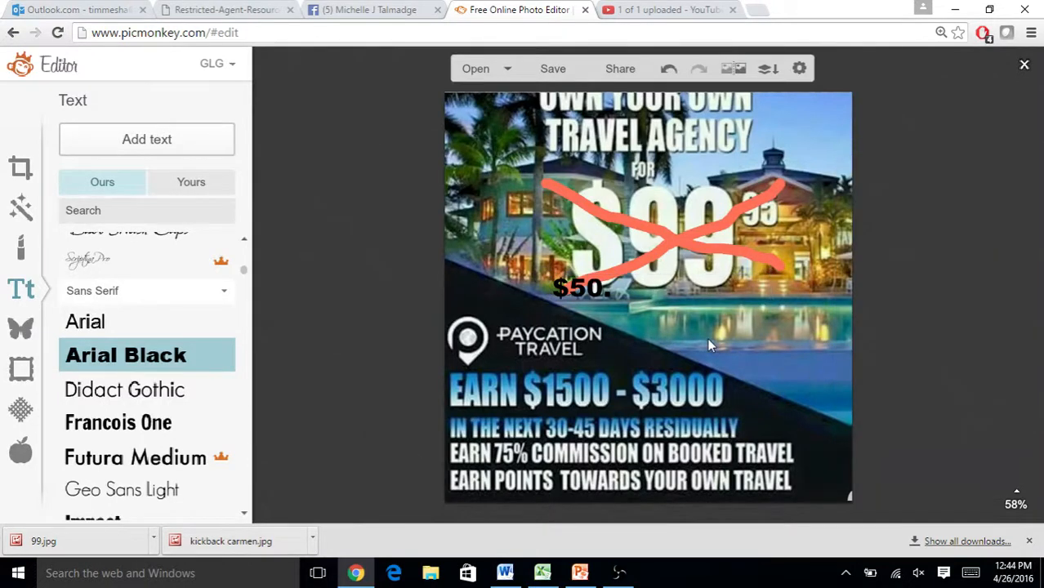
Set the "$50." text to size 165 and colour it bright green (00f23d).
{"action": "left_click", "coordinate": [570, 284]}
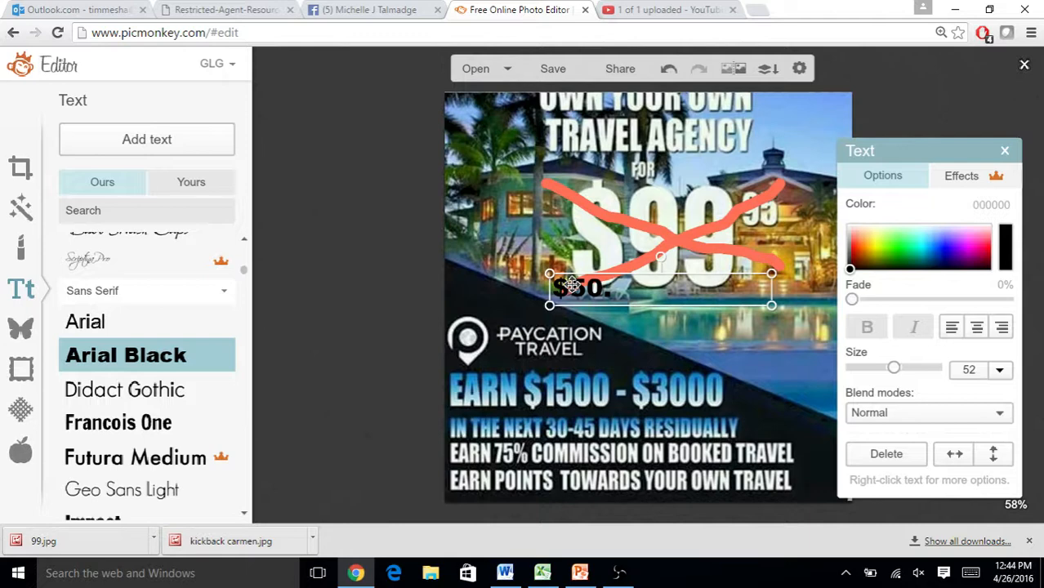
{"action": "left_click", "coordinate": [686, 294]}
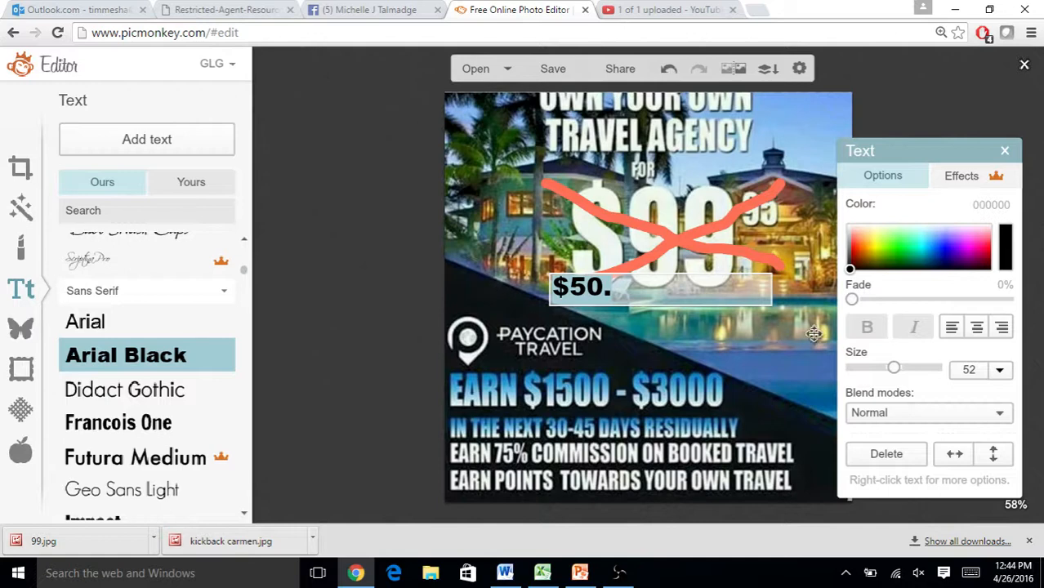
{"action": "left_click_drag", "start_coordinate": [889, 369], "coordinate": [928, 369]}
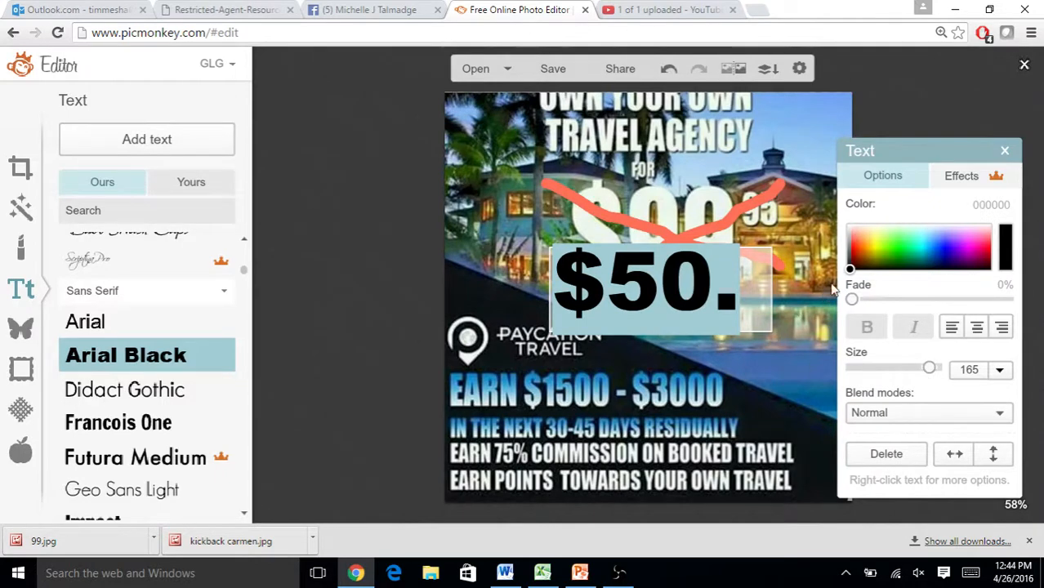
{"action": "left_click_drag", "start_coordinate": [853, 271], "coordinate": [902, 248]}
{"action": "left_click", "coordinate": [815, 336]}
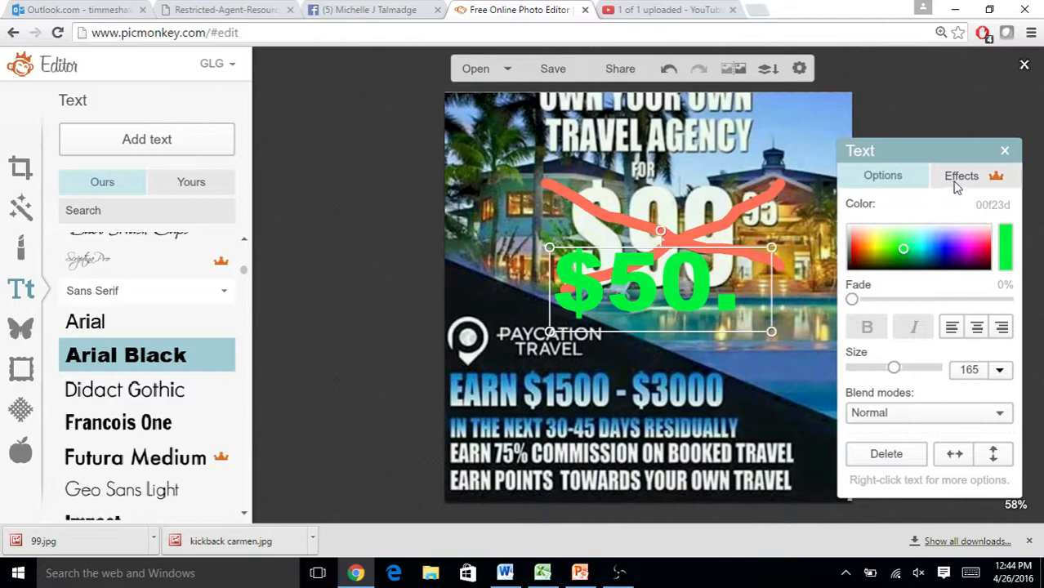
Give the "$50." text a Drop Shadow effect with distance 13, keeping the shadow black.
{"action": "left_click", "coordinate": [959, 176]}
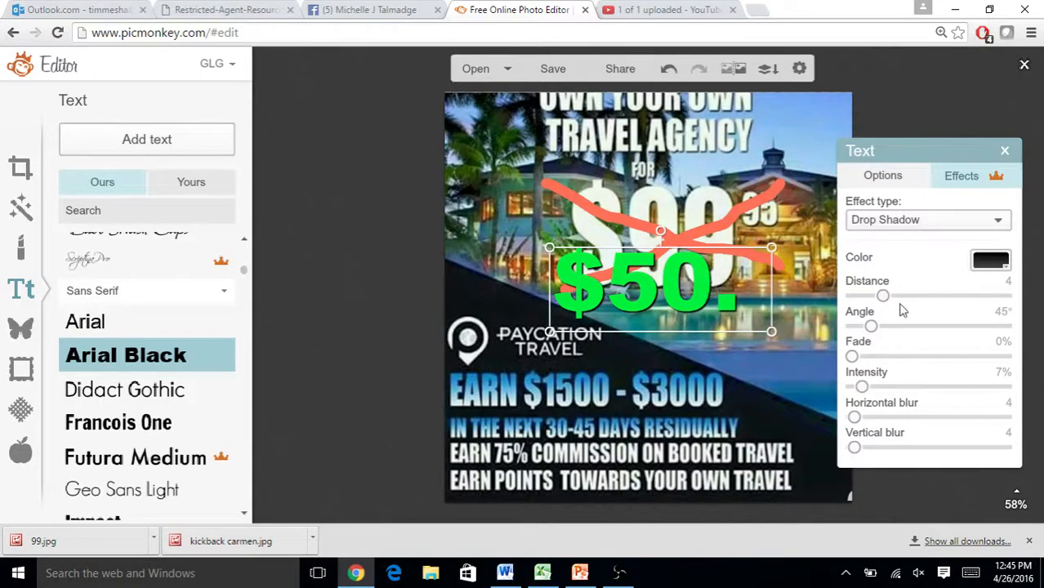
{"action": "left_click_drag", "start_coordinate": [888, 301], "coordinate": [945, 302]}
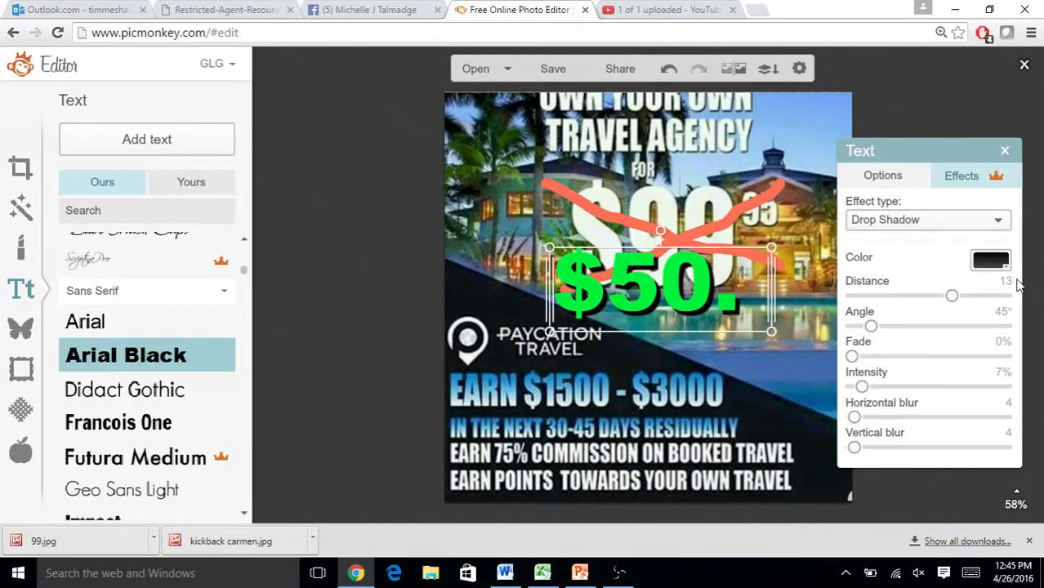
{"action": "left_click", "coordinate": [991, 261]}
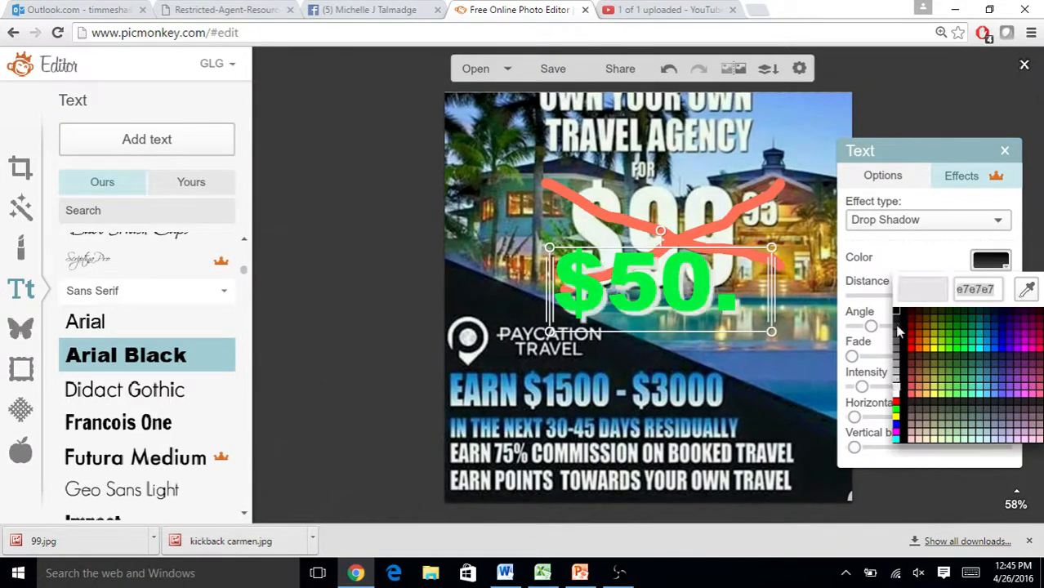
{"action": "left_click", "coordinate": [726, 304]}
Enlarge the "$50." text and place it centrally over the crossed-out price.
{"action": "left_click_drag", "start_coordinate": [700, 282], "coordinate": [735, 254]}
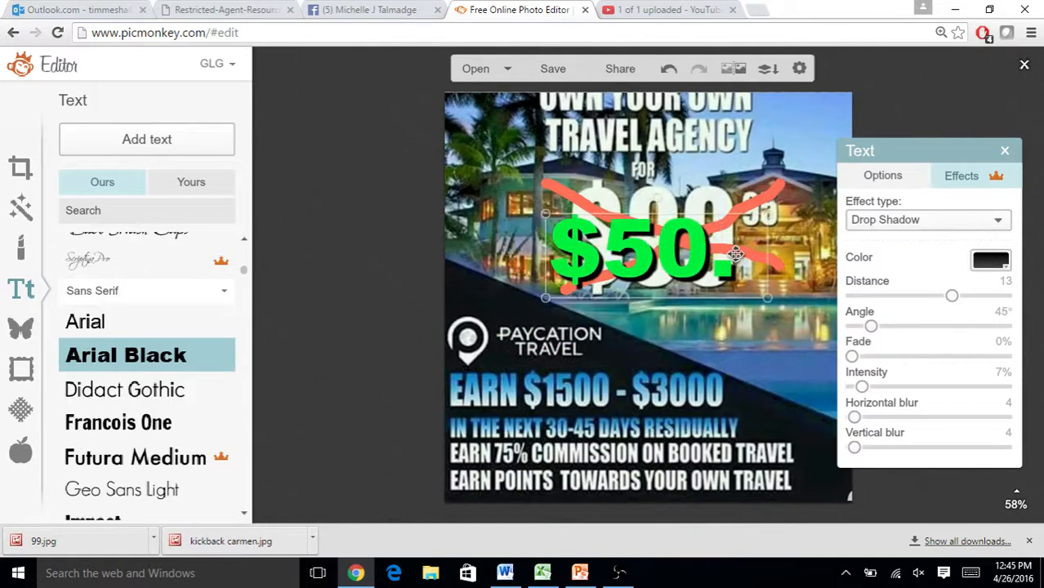
{"action": "left_click_drag", "start_coordinate": [767, 298], "coordinate": [844, 335]}
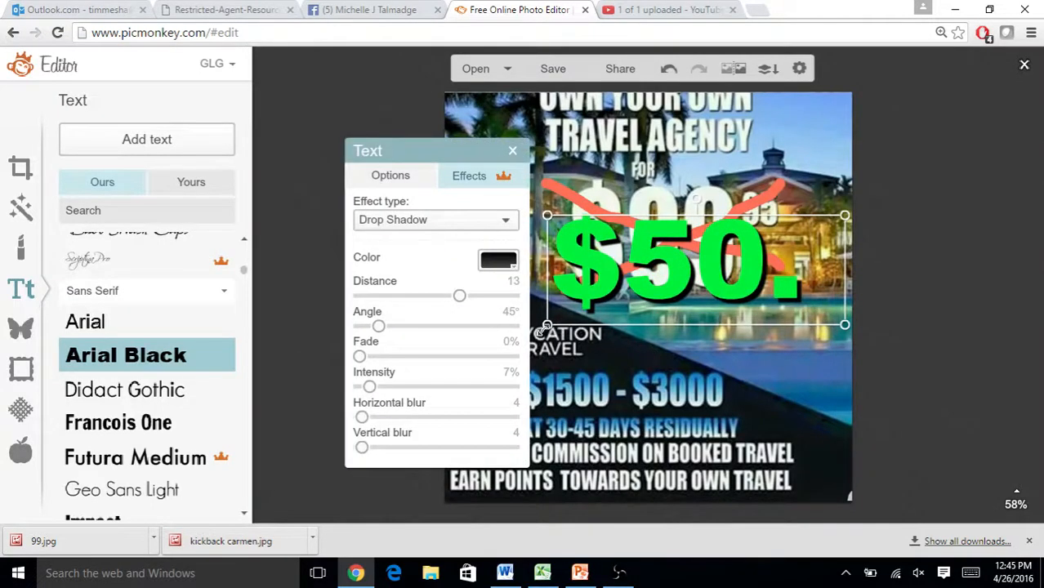
{"action": "left_click_drag", "start_coordinate": [540, 327], "coordinate": [519, 335]}
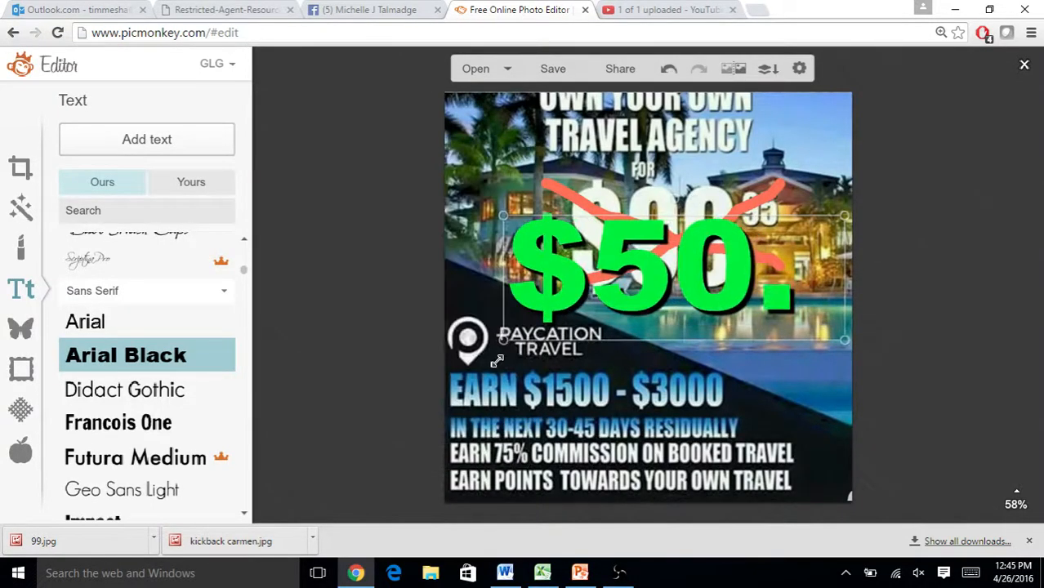
{"action": "left_click_drag", "start_coordinate": [688, 295], "coordinate": [688, 282]}
{"action": "left_click", "coordinate": [722, 348]}
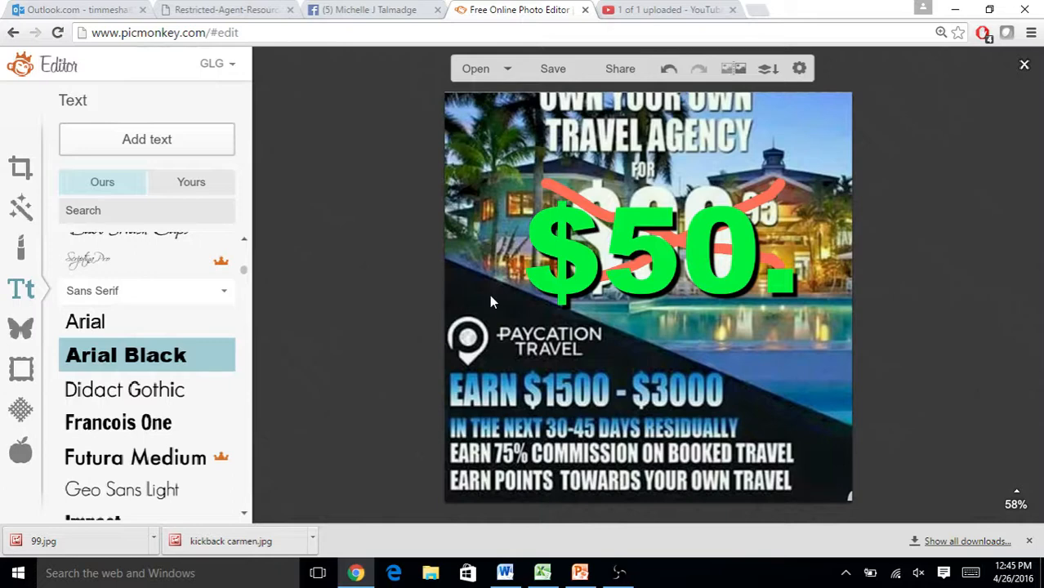
Use the Draw effect with the flyer's near-black colour (141417) sampled from its dark band to paint diagonally over the lower text.
{"action": "left_click", "coordinate": [24, 214]}
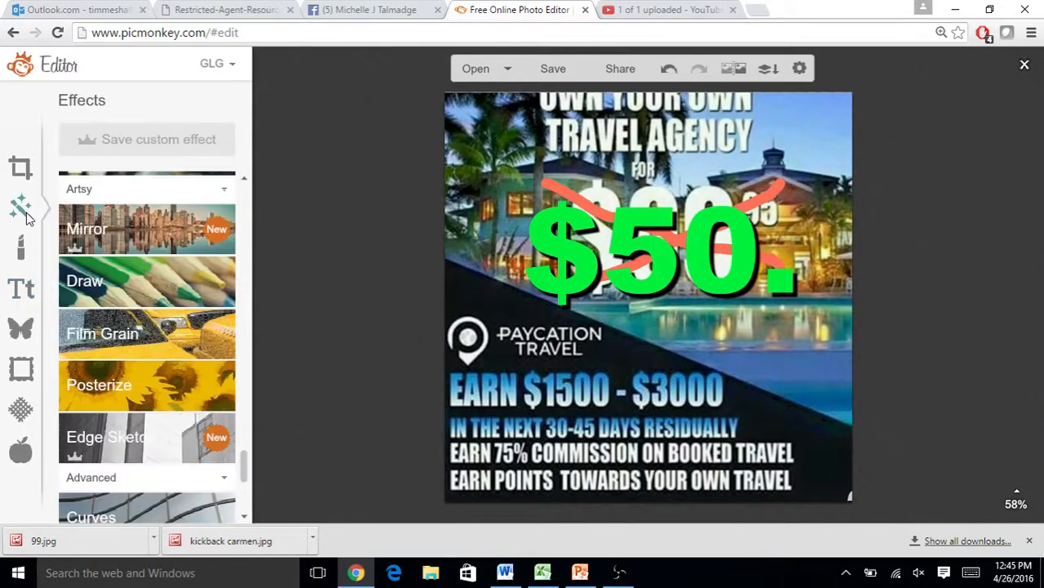
{"action": "left_click", "coordinate": [133, 273]}
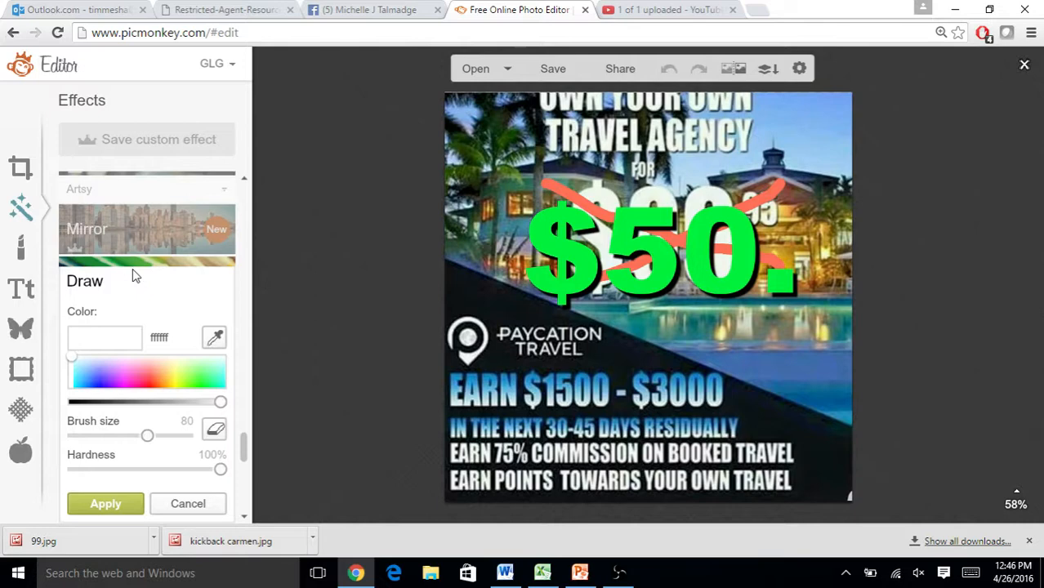
{"action": "left_click", "coordinate": [215, 338]}
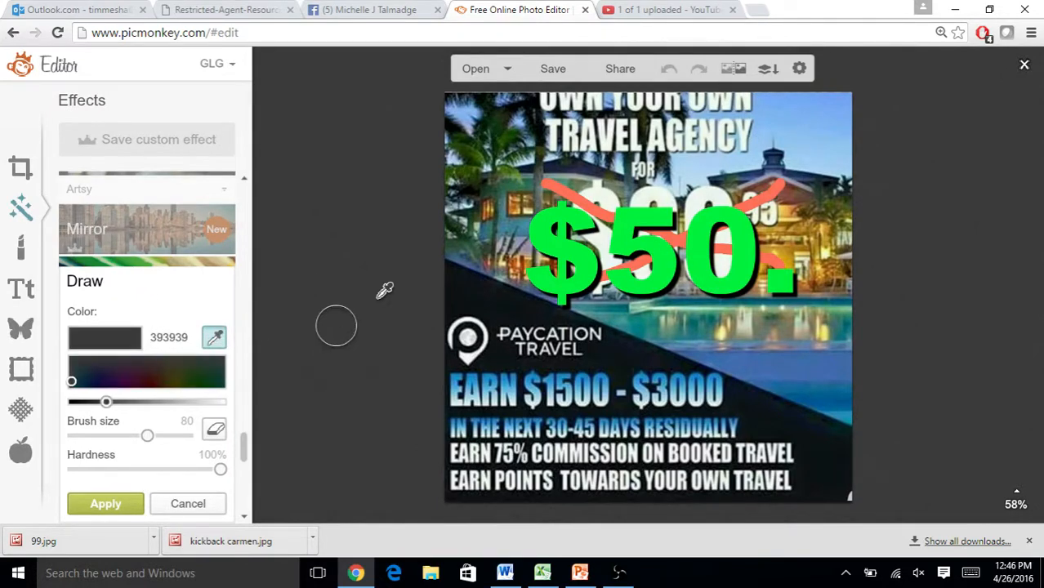
{"action": "left_click", "coordinate": [486, 299]}
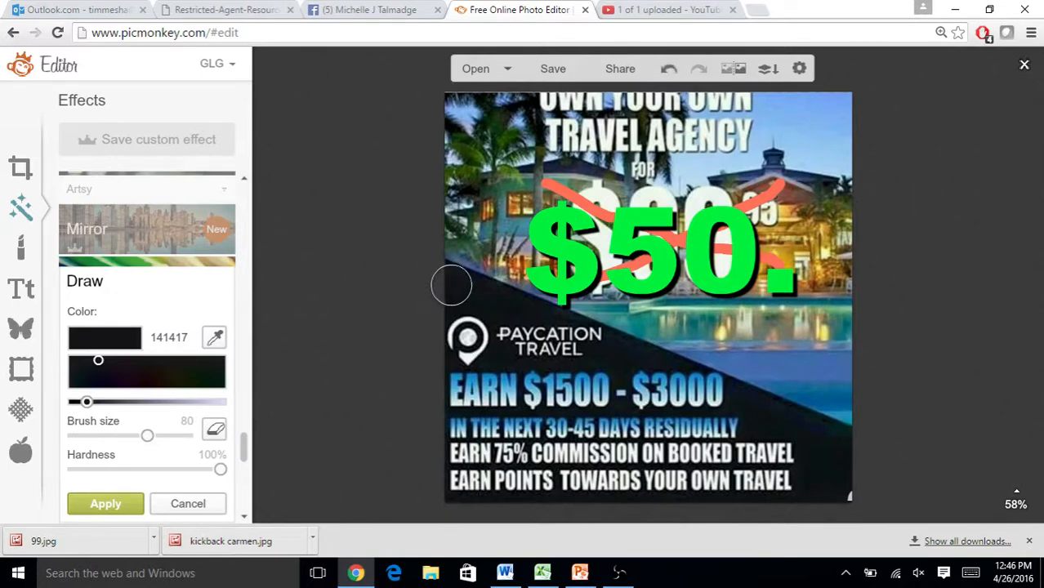
{"action": "mouse_move", "coordinate": [451, 285]}
{"action": "left_mouse_down"}
{"action": "mouse_move", "coordinate": [487, 298]}
{"action": "mouse_move", "coordinate": [520, 332]}
{"action": "mouse_move", "coordinate": [861, 505]}
{"action": "left_mouse_up"}
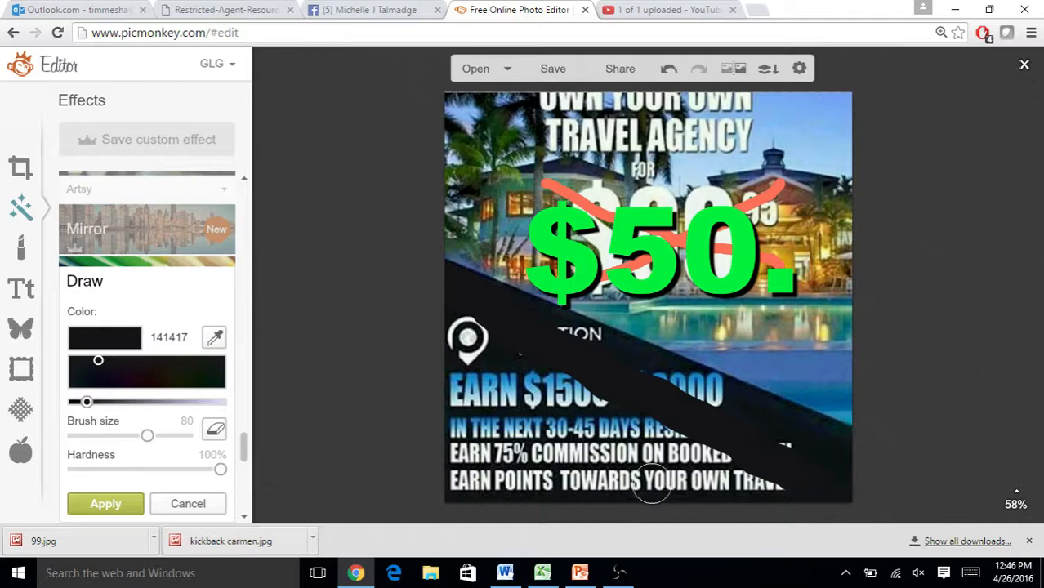
Paint over the remaining logo and text on the dark band at brush size 250, undo the overrunning stroke, and apply the drawing.
{"action": "left_click_drag", "start_coordinate": [147, 435], "coordinate": [204, 441]}
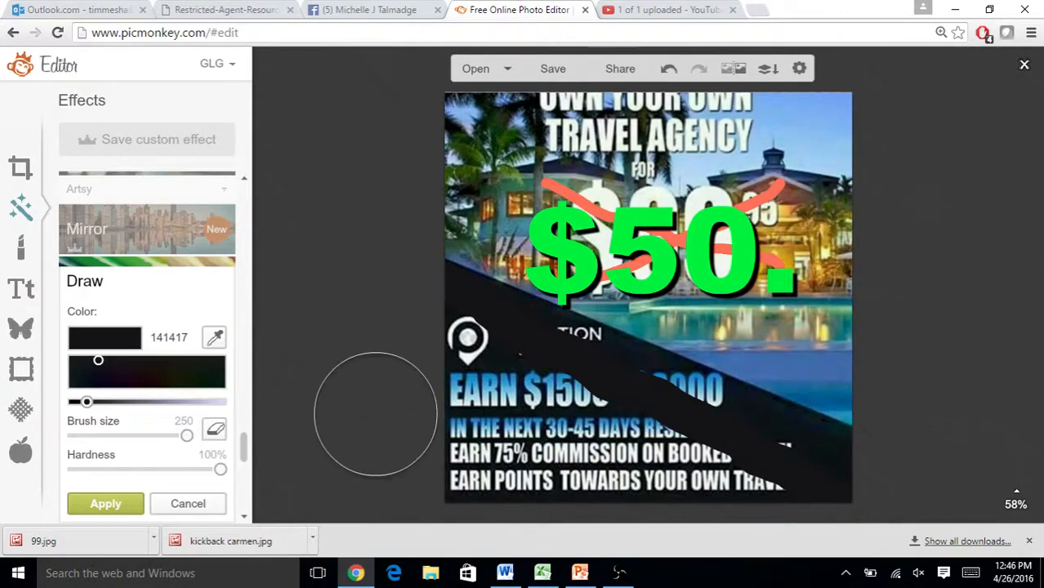
{"action": "mouse_move", "coordinate": [423, 379]}
{"action": "left_mouse_down"}
{"action": "mouse_move", "coordinate": [450, 361]}
{"action": "mouse_move", "coordinate": [538, 403]}
{"action": "mouse_move", "coordinate": [867, 516]}
{"action": "mouse_move", "coordinate": [426, 442]}
{"action": "left_mouse_up"}
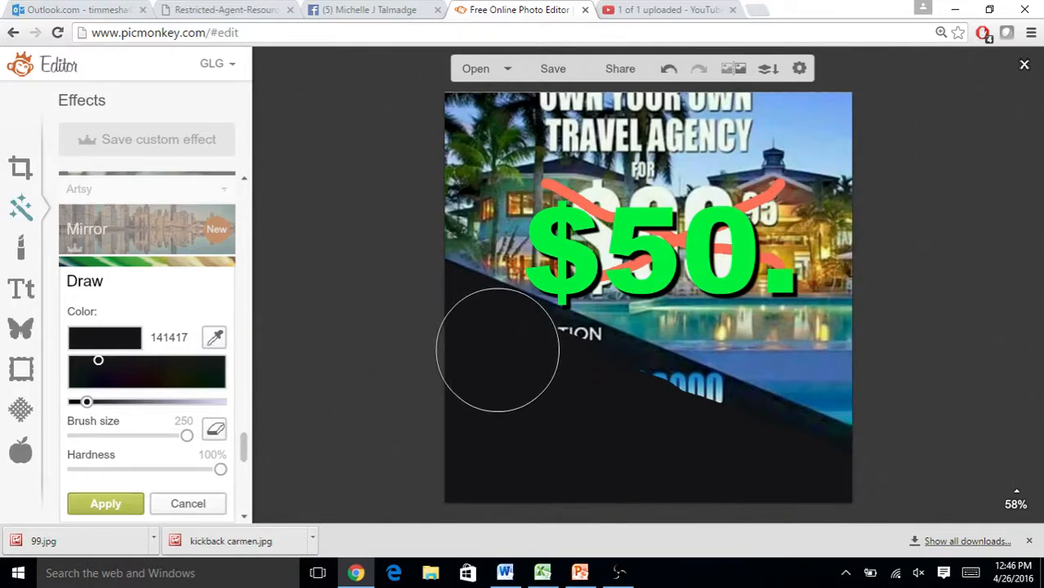
{"action": "mouse_move", "coordinate": [498, 350]}
{"action": "left_mouse_down"}
{"action": "mouse_move", "coordinate": [648, 419]}
{"action": "mouse_move", "coordinate": [685, 424]}
{"action": "mouse_move", "coordinate": [708, 450]}
{"action": "mouse_move", "coordinate": [768, 443]}
{"action": "mouse_move", "coordinate": [782, 457]}
{"action": "mouse_move", "coordinate": [839, 466]}
{"action": "mouse_move", "coordinate": [831, 462]}
{"action": "left_mouse_up"}
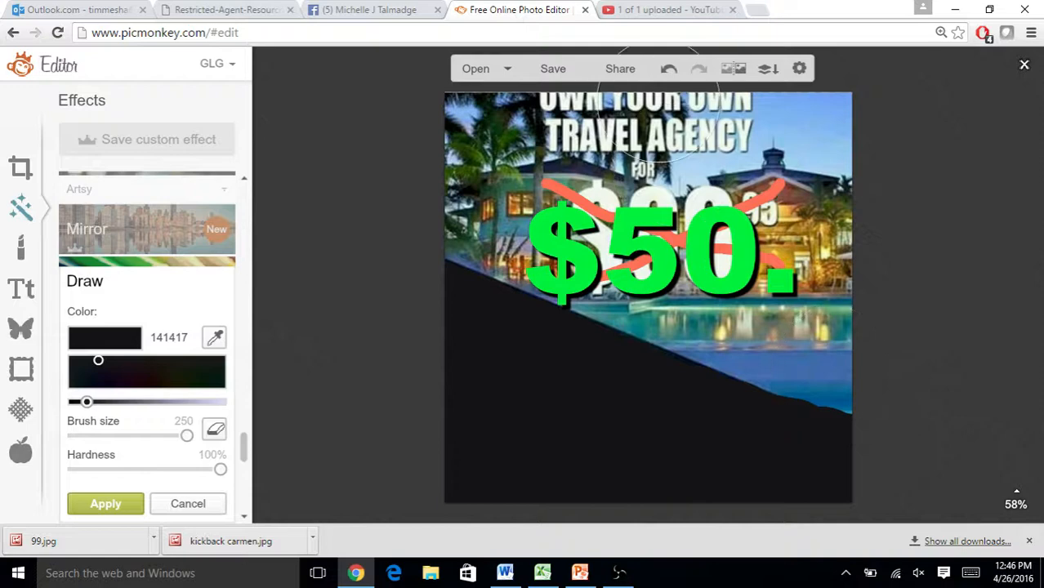
{"action": "left_click", "coordinate": [668, 71]}
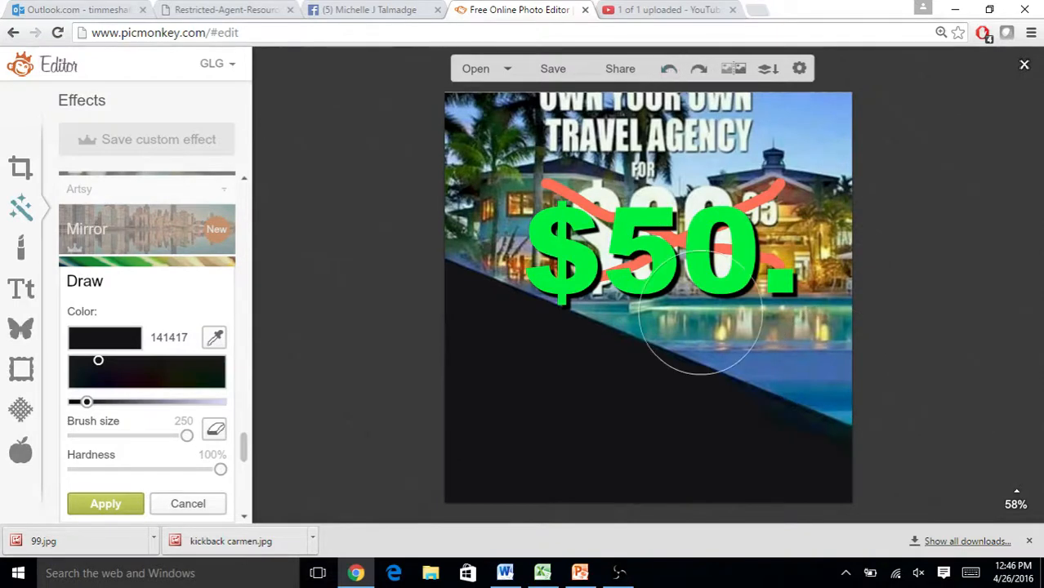
{"action": "left_click", "coordinate": [694, 427]}
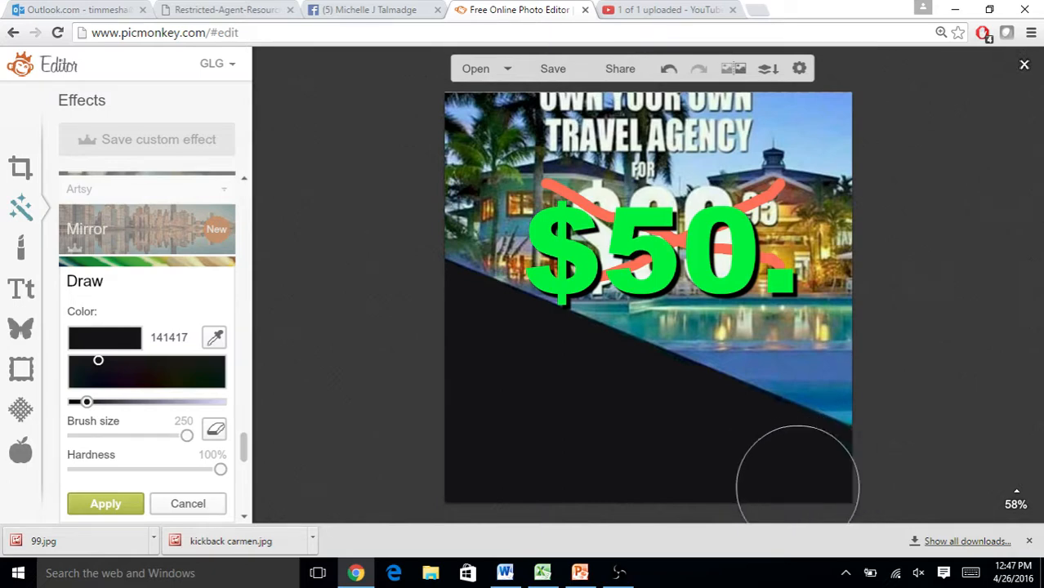
{"action": "left_click", "coordinate": [107, 504]}
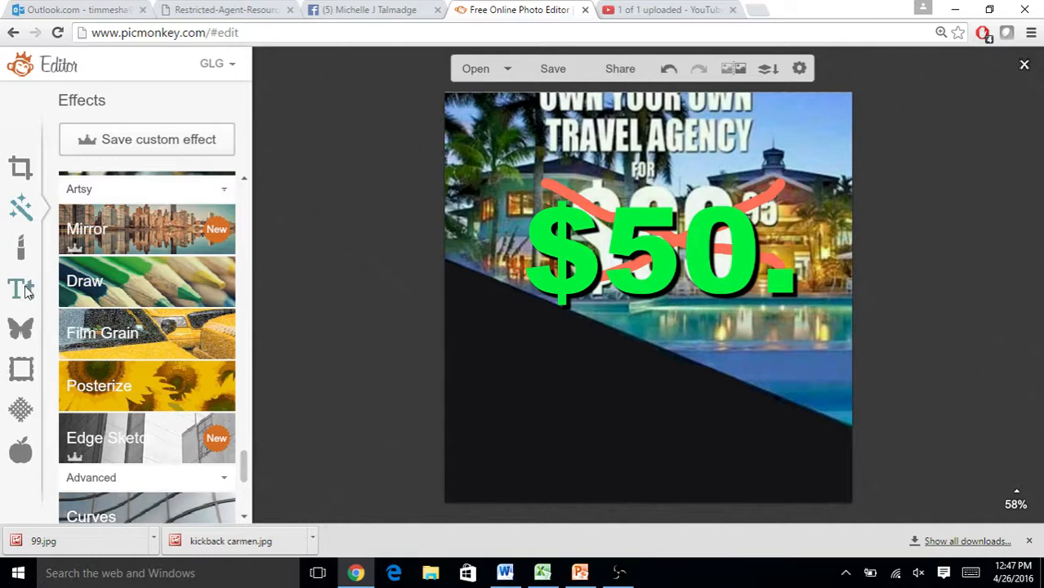
{"action": "left_click", "coordinate": [23, 335]}
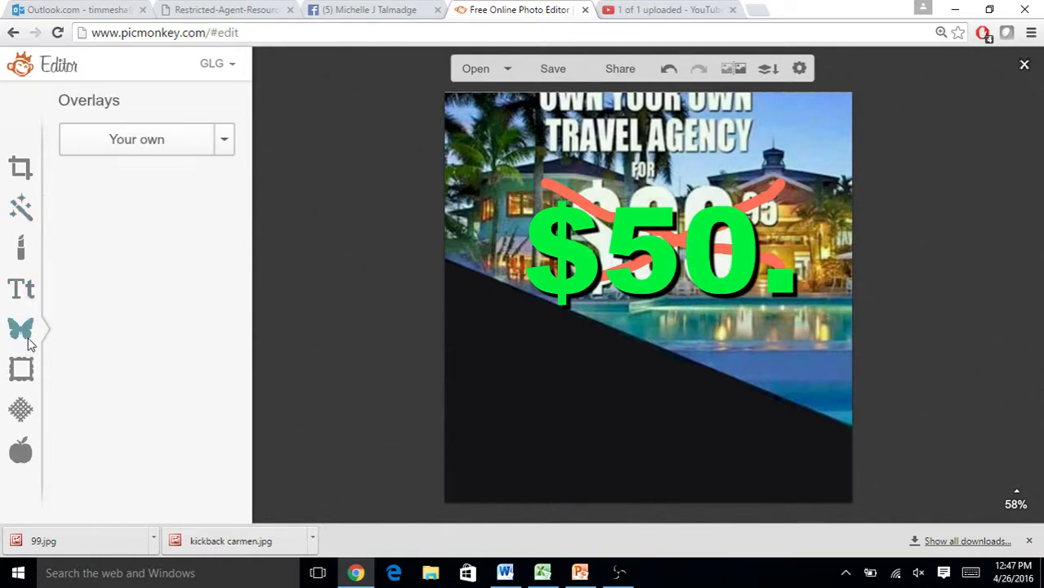
{"action": "left_click", "coordinate": [142, 145]}
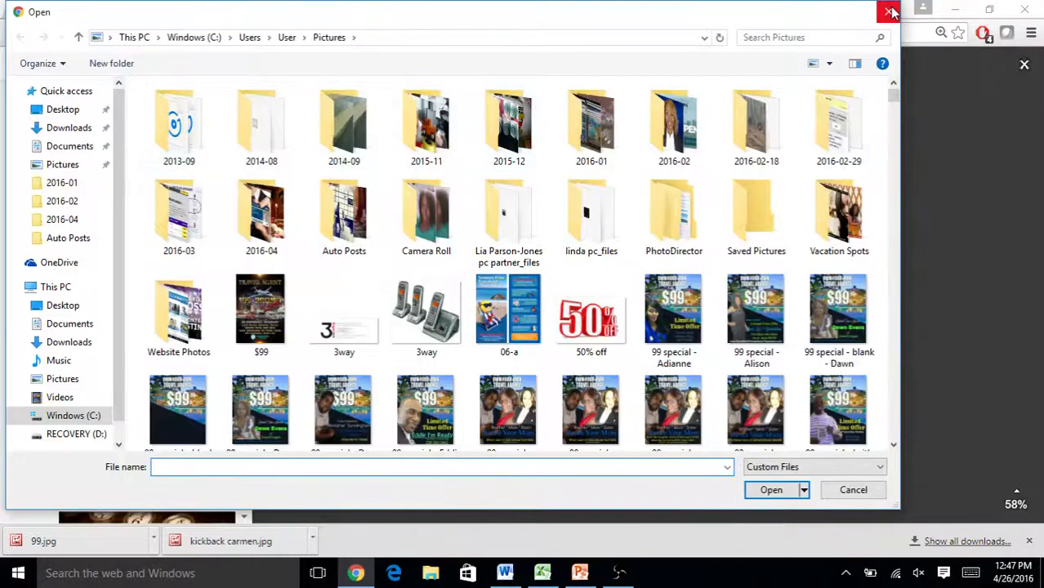
{"action": "left_click", "coordinate": [887, 10]}
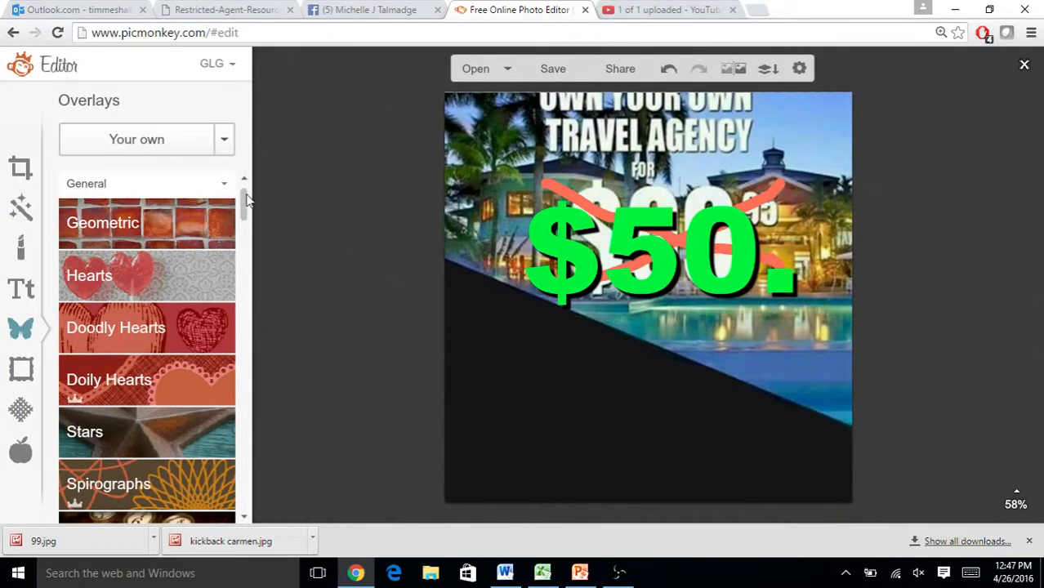
Try an enlarged Smoke & Fire flame overlay in the flyer's lower-left corner, then delete it.
{"action": "left_click_drag", "start_coordinate": [243, 208], "coordinate": [262, 322]}
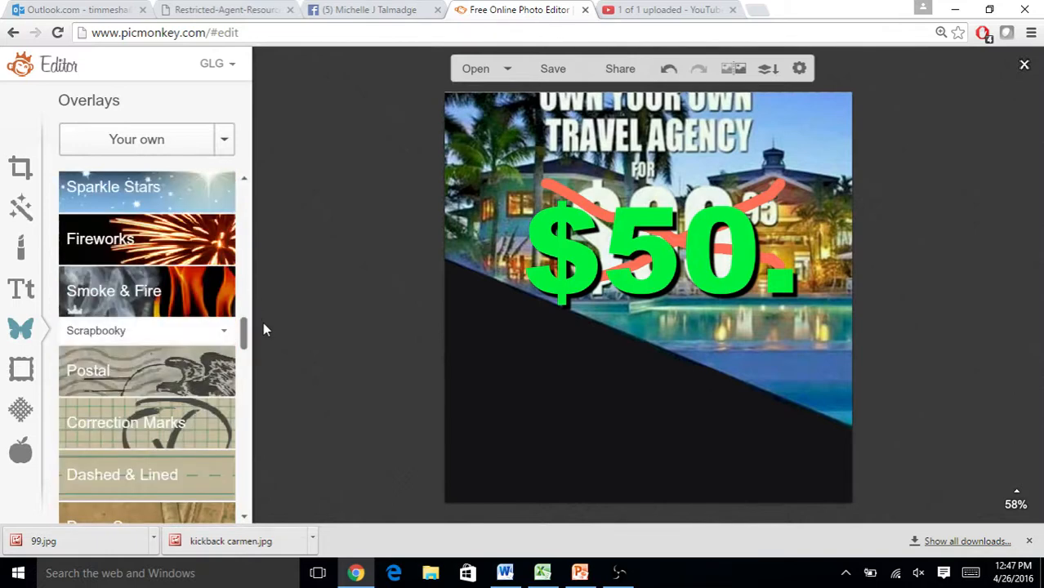
{"action": "left_click", "coordinate": [160, 294]}
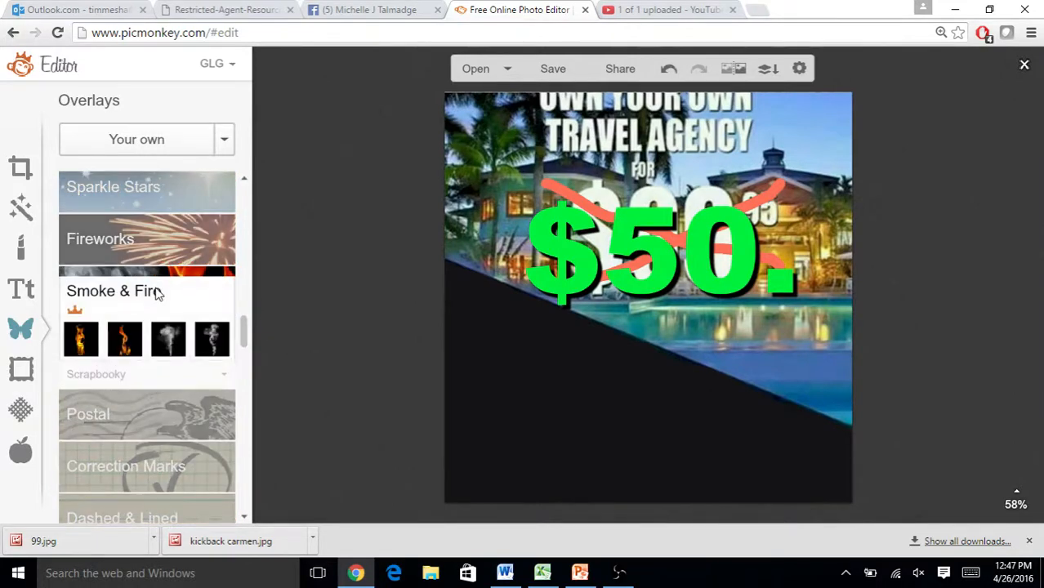
{"action": "left_click", "coordinate": [124, 353]}
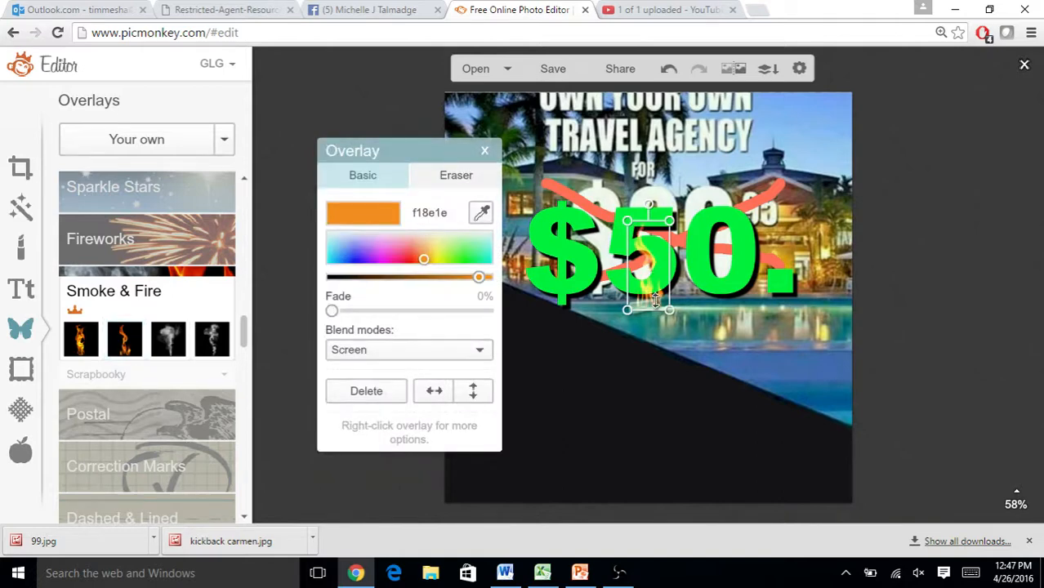
{"action": "left_click_drag", "start_coordinate": [667, 309], "coordinate": [492, 459]}
{"action": "left_click", "coordinate": [628, 452]}
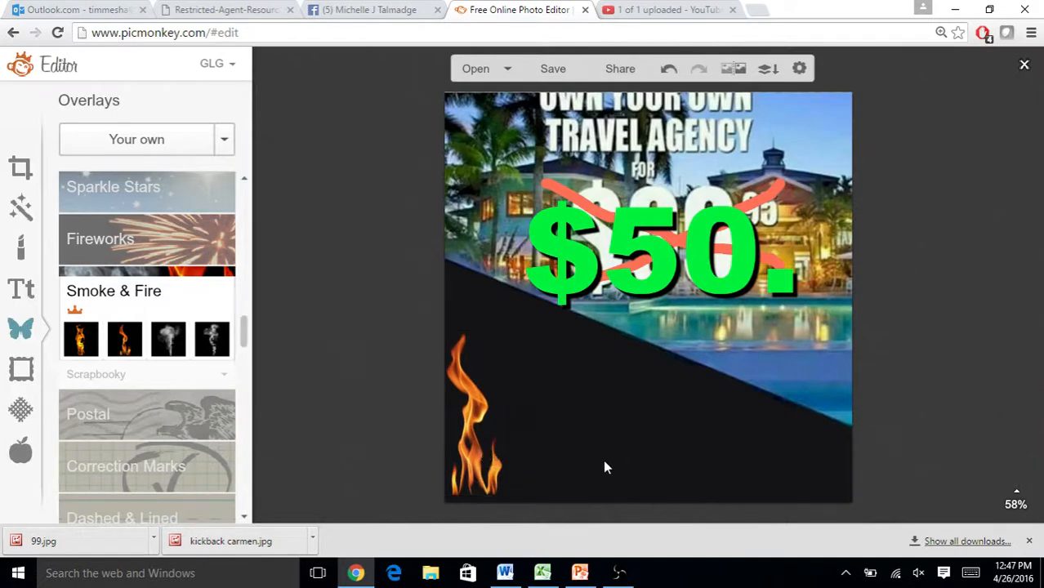
{"action": "left_click", "coordinate": [445, 457]}
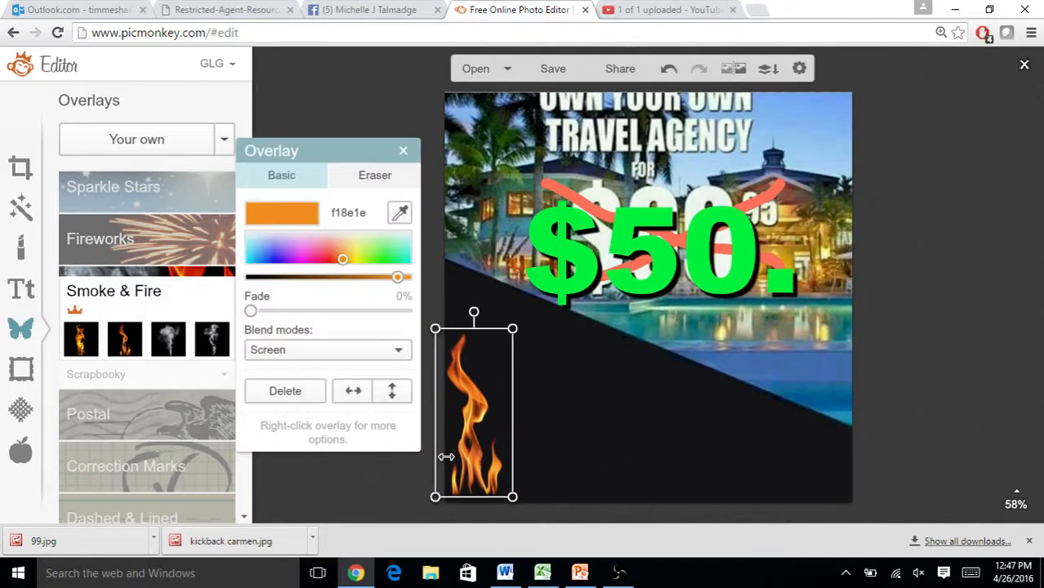
{"action": "key", "text": "Delete"}
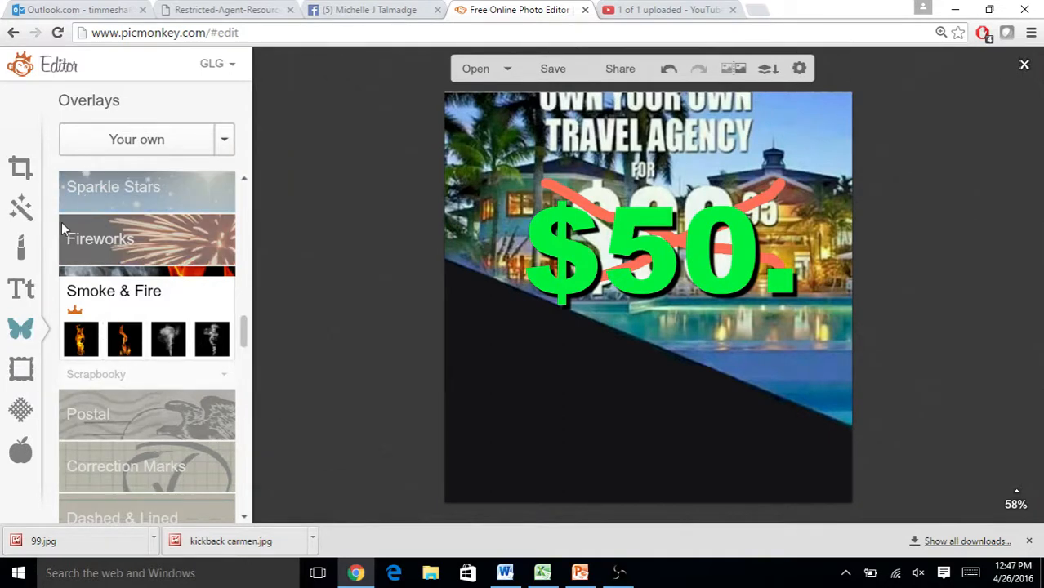
Find the portrait photo of the woman in Pictures, add it as an own overlay and align it with the flyer's lower-left corner.
{"action": "left_click", "coordinate": [146, 137]}
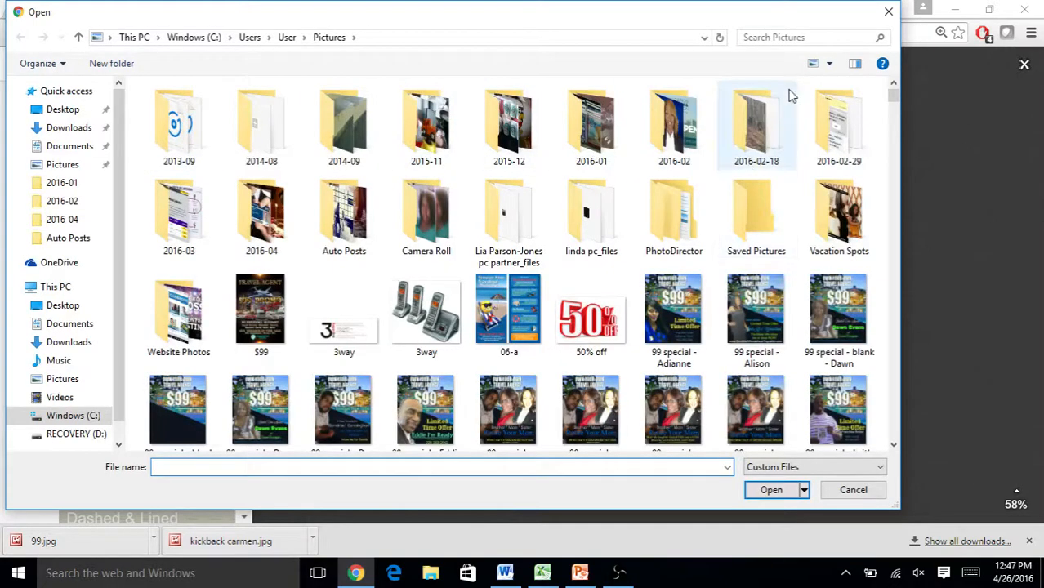
{"action": "left_click", "coordinate": [819, 37]}
{"action": "type", "text": "key"}
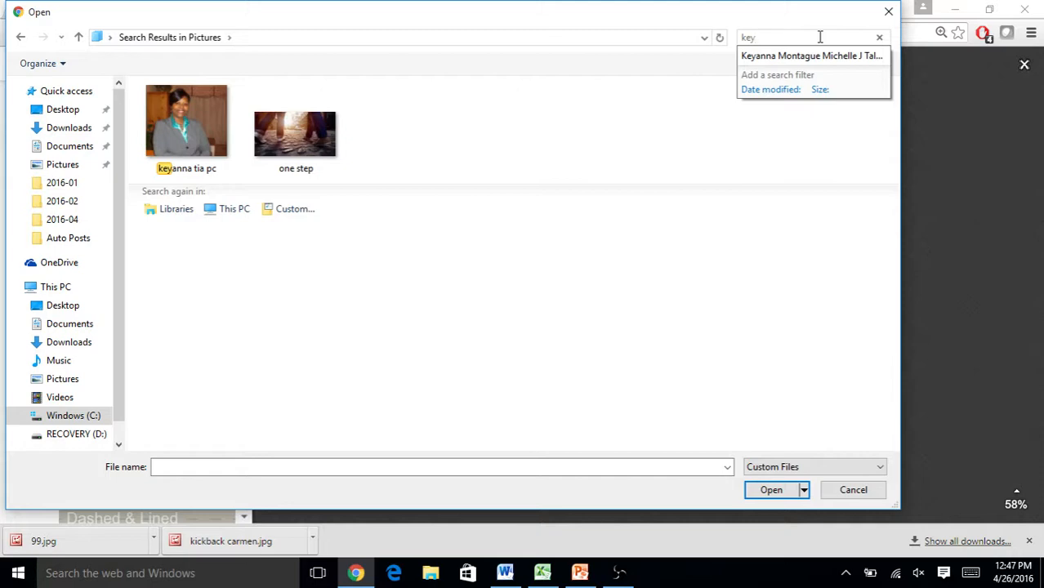
{"action": "left_click", "coordinate": [197, 107]}
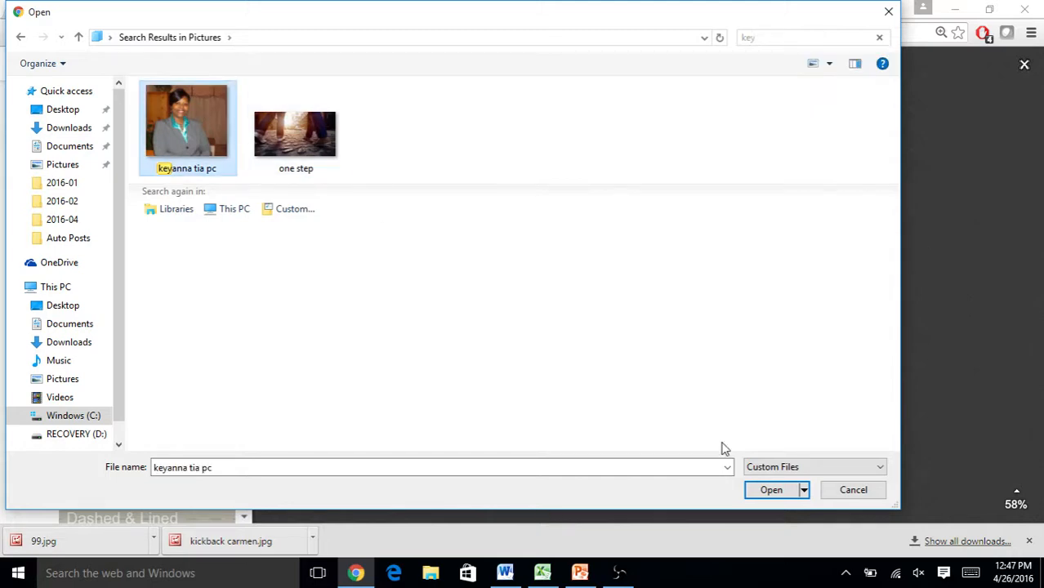
{"action": "left_click", "coordinate": [764, 494]}
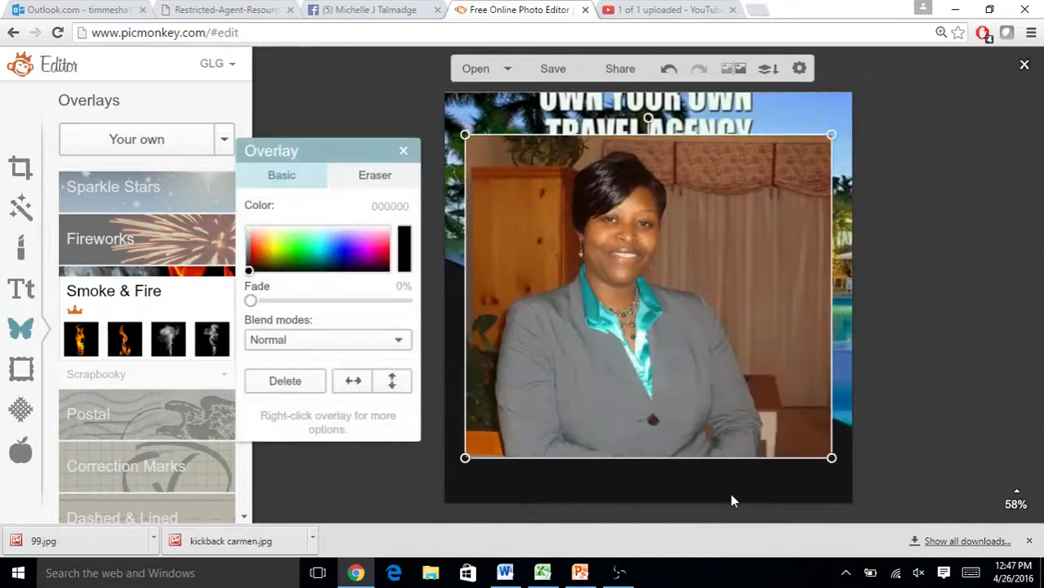
{"action": "left_click_drag", "start_coordinate": [688, 369], "coordinate": [667, 415]}
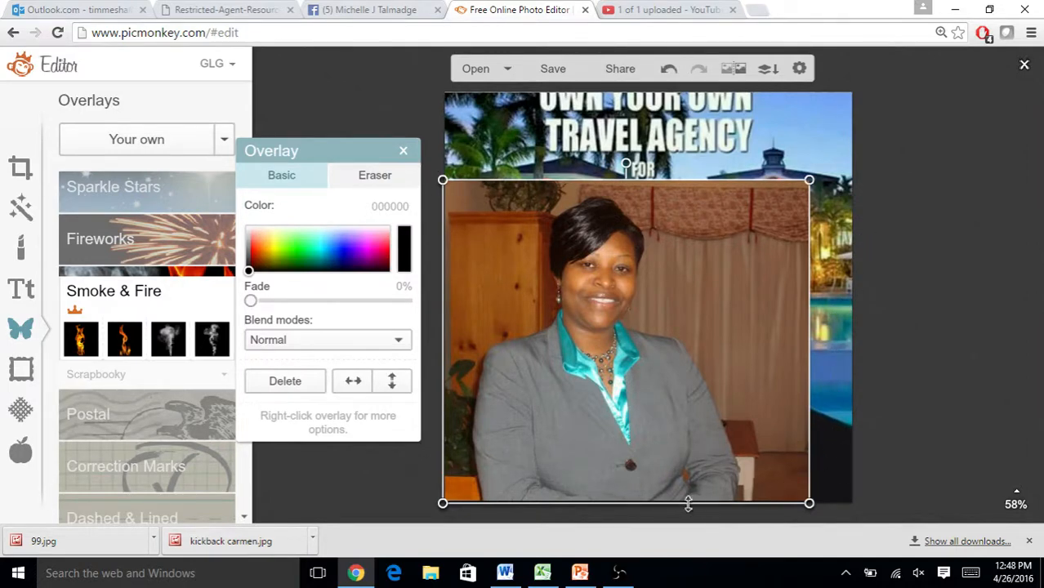
Try erasing the background to the left of the woman with eraser size 74, lowering the eraser hardness to 0 for the lower edge.
{"action": "left_click", "coordinate": [378, 185]}
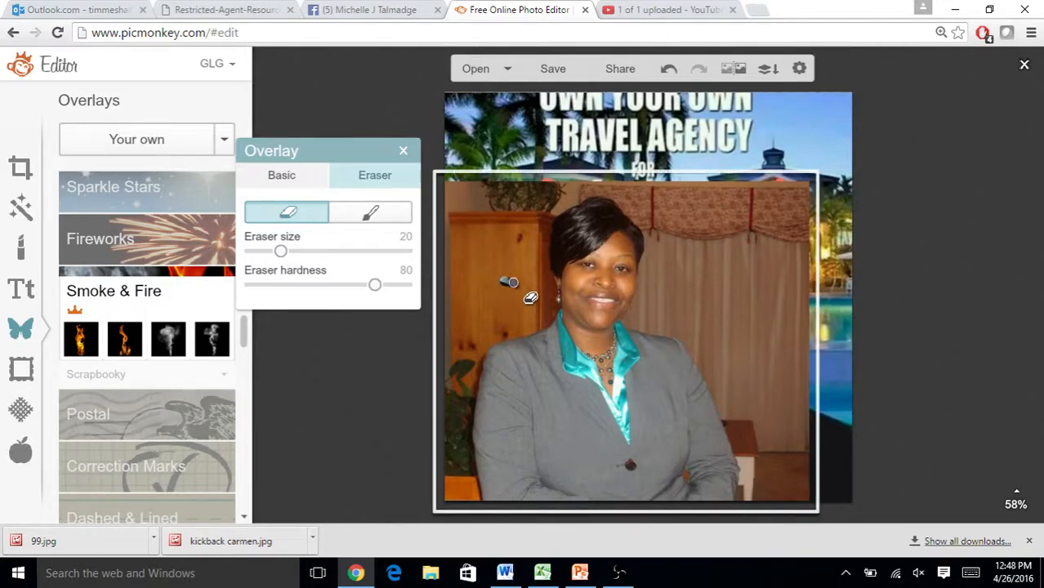
{"action": "left_click", "coordinate": [284, 253]}
{"action": "left_click_drag", "start_coordinate": [316, 258], "coordinate": [365, 252]}
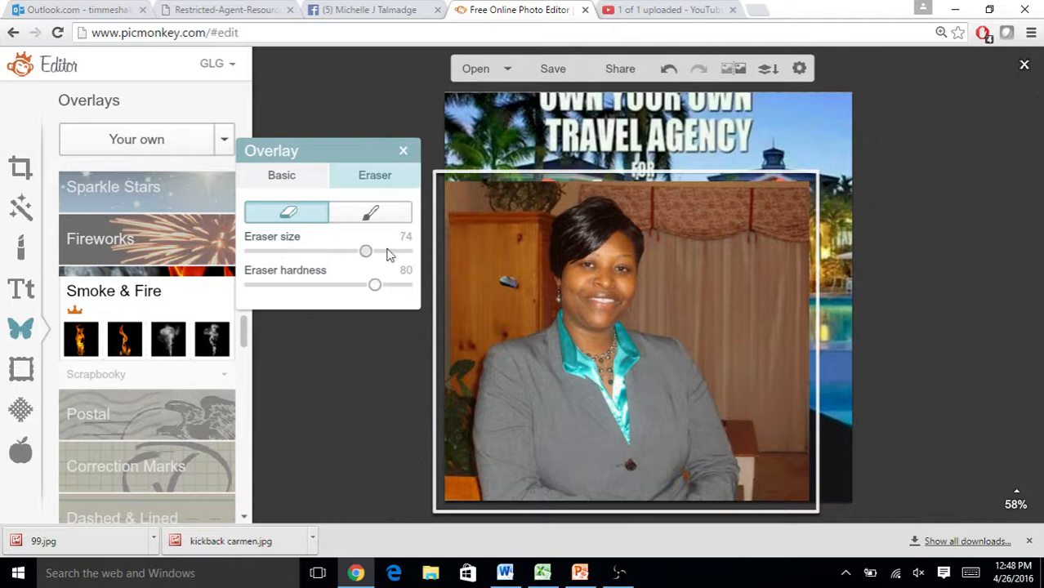
{"action": "left_click", "coordinate": [508, 228]}
{"action": "mouse_move", "coordinate": [552, 270]}
{"action": "left_mouse_down"}
{"action": "mouse_move", "coordinate": [555, 325]}
{"action": "mouse_move", "coordinate": [535, 335]}
{"action": "mouse_move", "coordinate": [548, 346]}
{"action": "left_mouse_up"}
{"action": "left_click", "coordinate": [523, 292]}
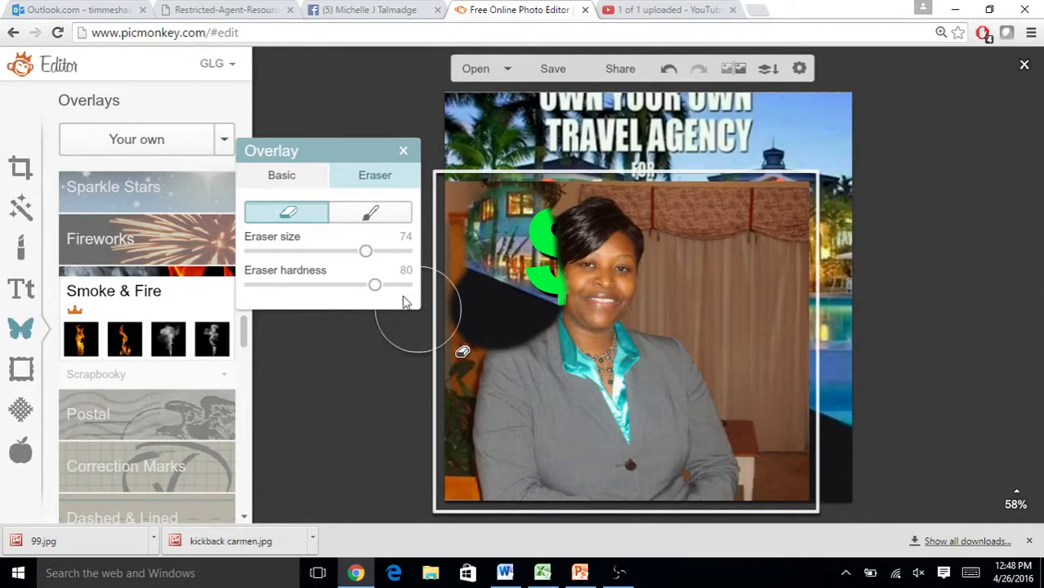
{"action": "left_click_drag", "start_coordinate": [381, 286], "coordinate": [248, 285]}
{"action": "mouse_move", "coordinate": [446, 331]}
{"action": "left_mouse_down"}
{"action": "mouse_move", "coordinate": [469, 495]}
{"action": "mouse_move", "coordinate": [453, 464]}
{"action": "mouse_move", "coordinate": [432, 297]}
{"action": "left_mouse_up"}
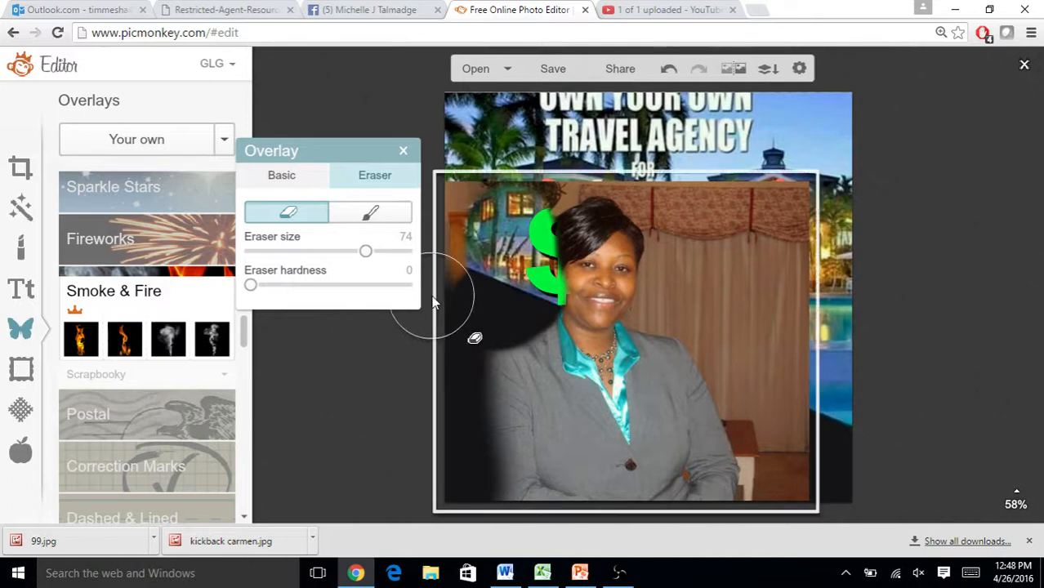
Undo the large eraser strokes made on the portrait overlay.
{"action": "left_click", "coordinate": [668, 69]}
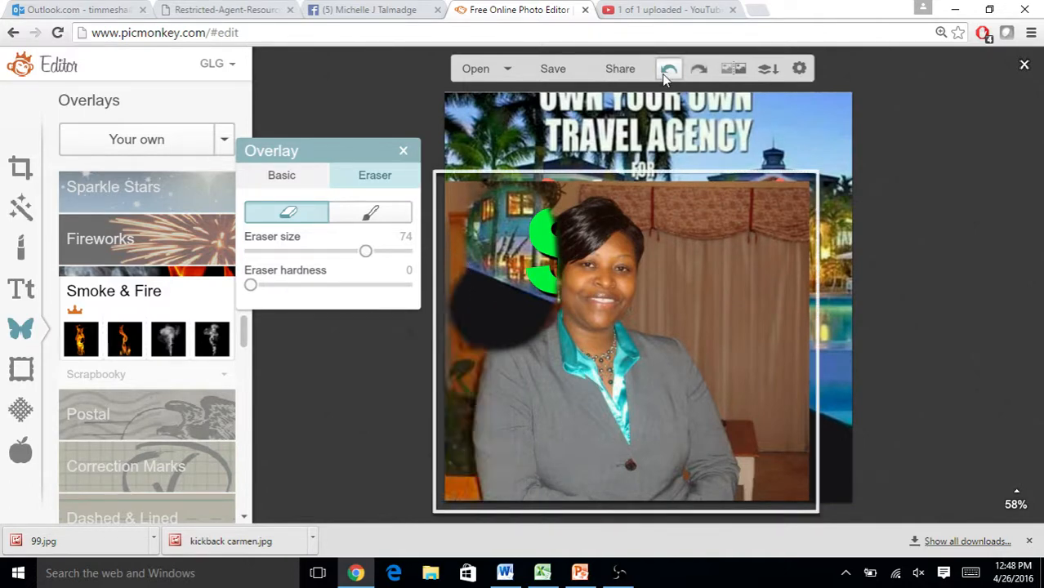
{"action": "left_click", "coordinate": [668, 69]}
{"action": "left_click", "coordinate": [668, 69]}
{"action": "left_click", "coordinate": [668, 69]}
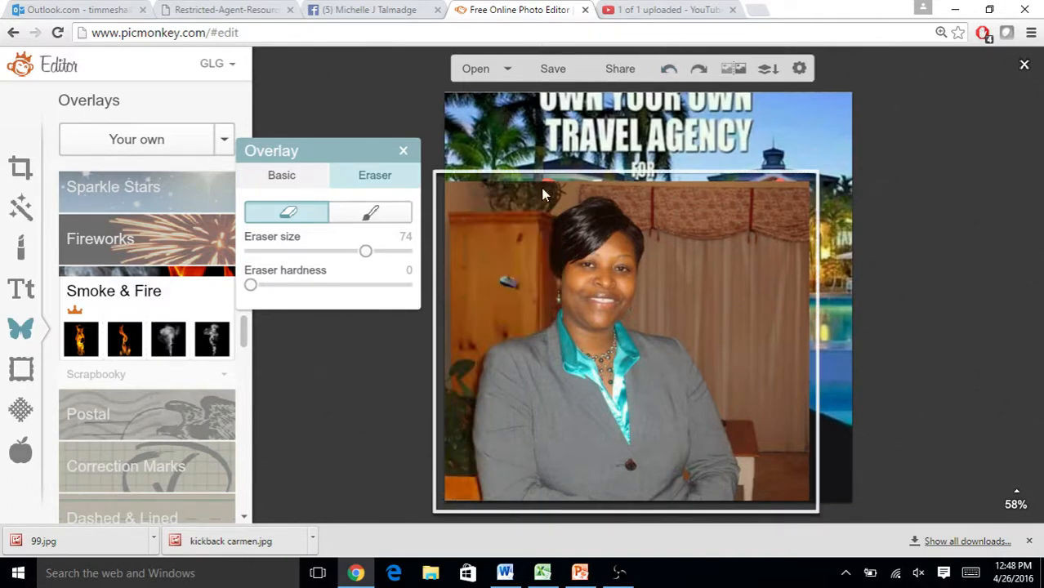
Erase the large background areas beside and above the woman with eraser size 83 and hardness 46.
{"action": "left_click_drag", "start_coordinate": [250, 285], "coordinate": [323, 285]}
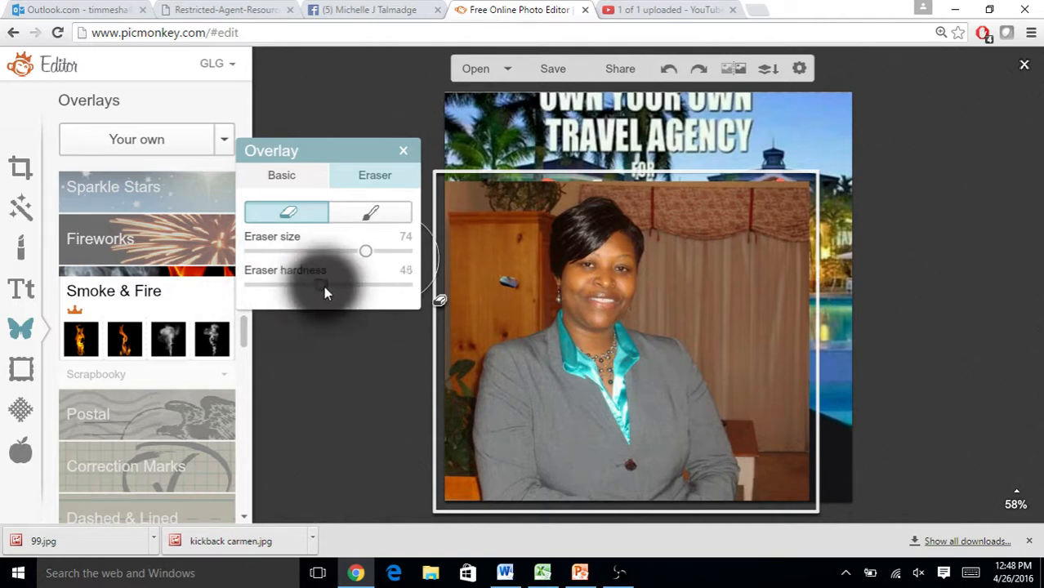
{"action": "left_click_drag", "start_coordinate": [365, 250], "coordinate": [380, 252]}
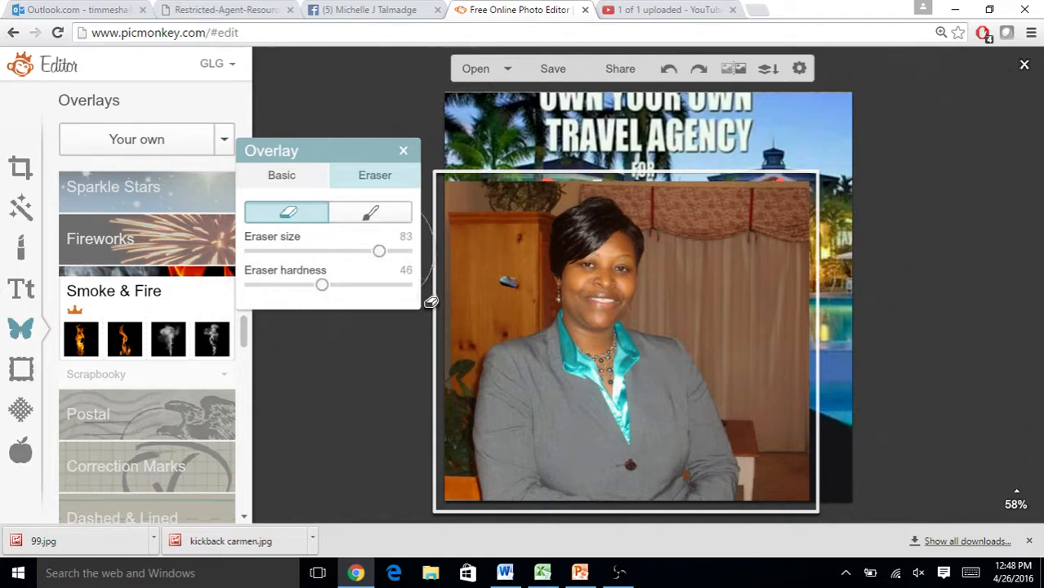
{"action": "mouse_move", "coordinate": [452, 220]}
{"action": "left_mouse_down"}
{"action": "mouse_move", "coordinate": [488, 222]}
{"action": "mouse_move", "coordinate": [490, 247]}
{"action": "mouse_move", "coordinate": [444, 297]}
{"action": "mouse_move", "coordinate": [419, 425]}
{"action": "mouse_move", "coordinate": [433, 496]}
{"action": "left_mouse_up"}
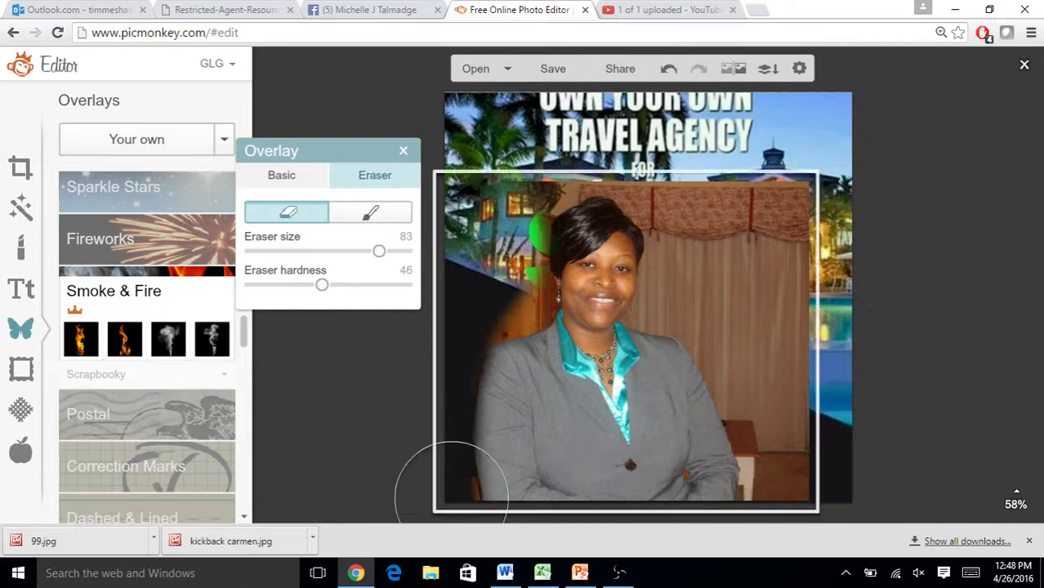
{"action": "mouse_move", "coordinate": [791, 460]}
{"action": "left_mouse_down"}
{"action": "mouse_move", "coordinate": [798, 433]}
{"action": "mouse_move", "coordinate": [780, 238]}
{"action": "mouse_move", "coordinate": [767, 218]}
{"action": "mouse_move", "coordinate": [682, 214]}
{"action": "mouse_move", "coordinate": [692, 222]}
{"action": "left_mouse_up"}
{"action": "mouse_move", "coordinate": [751, 276]}
{"action": "left_mouse_down"}
{"action": "mouse_move", "coordinate": [752, 320]}
{"action": "mouse_move", "coordinate": [777, 335]}
{"action": "left_mouse_up"}
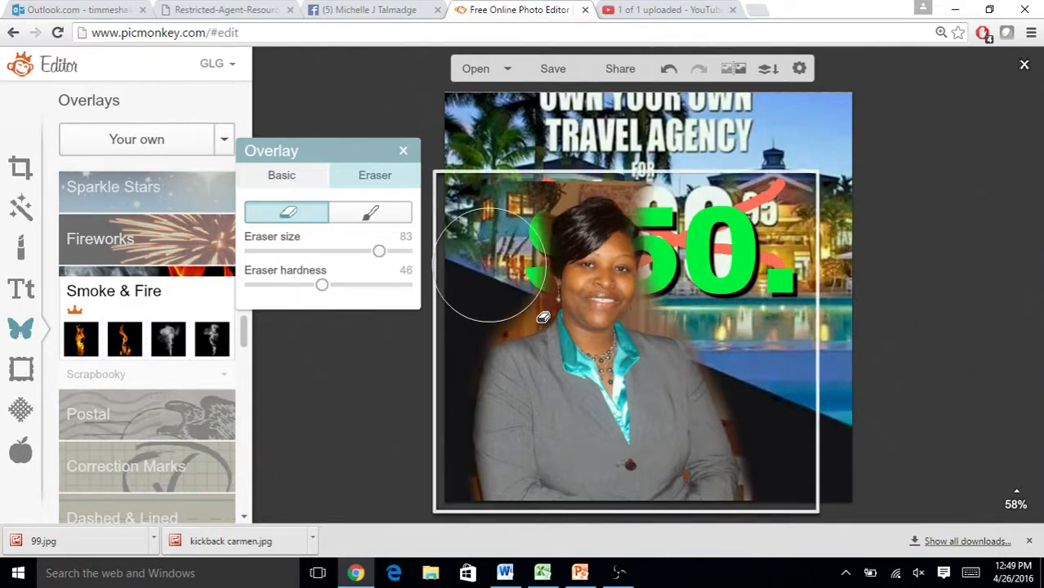
{"action": "left_click_drag", "start_coordinate": [488, 265], "coordinate": [525, 158]}
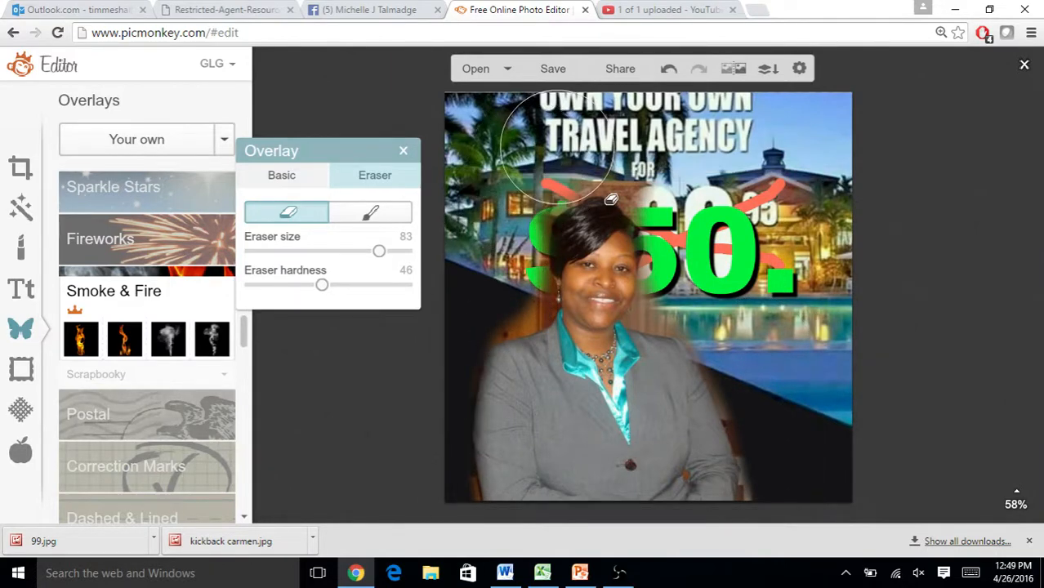
{"action": "left_click_drag", "start_coordinate": [611, 199], "coordinate": [619, 193]}
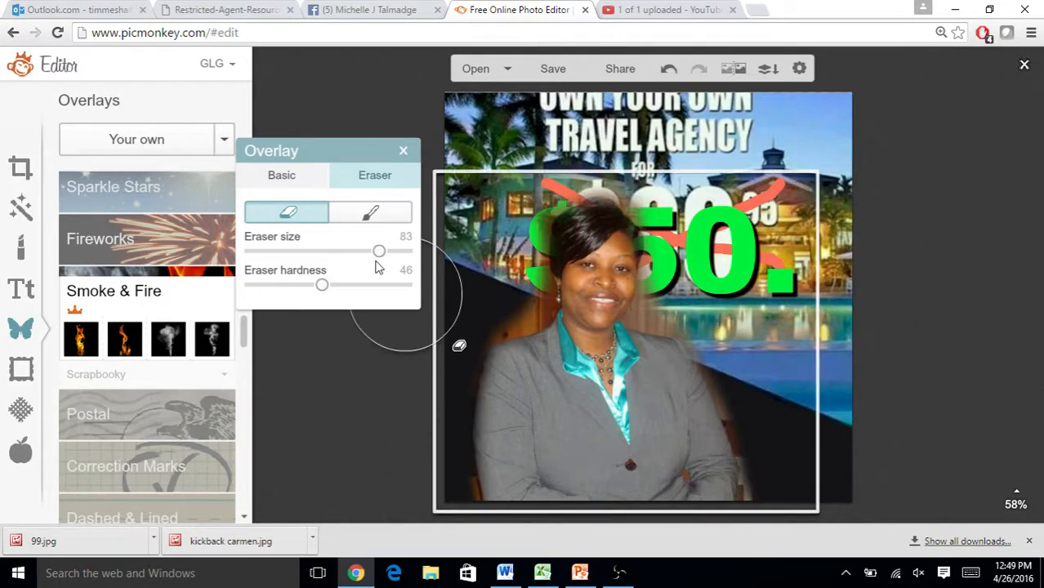
Reduce the eraser size to 41 and erase the leftover background along the woman's face, shoulders and arms.
{"action": "left_click_drag", "start_coordinate": [377, 253], "coordinate": [311, 249]}
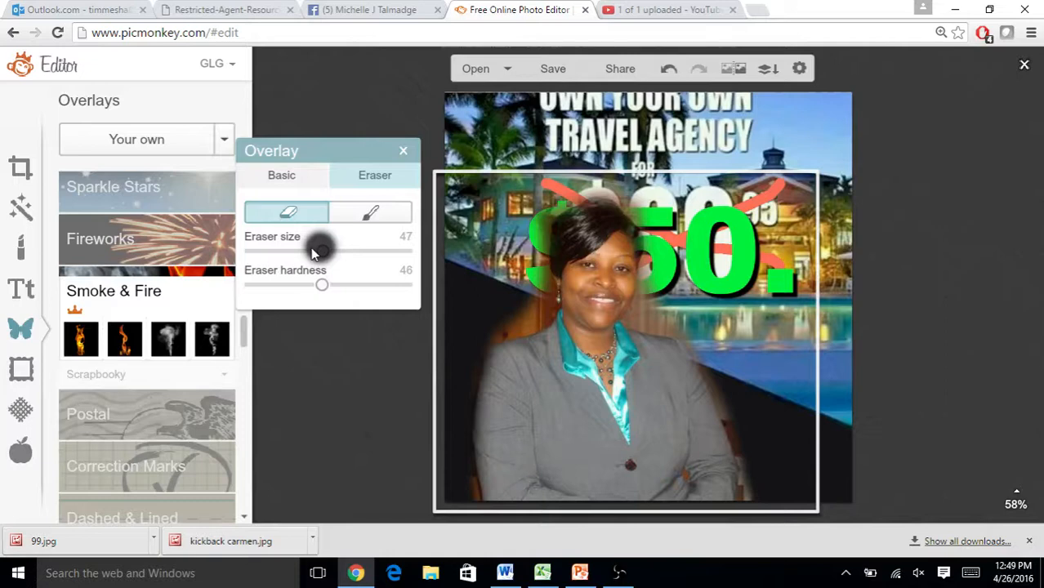
{"action": "mouse_move", "coordinate": [531, 286]}
{"action": "left_mouse_down"}
{"action": "mouse_move", "coordinate": [554, 283]}
{"action": "mouse_move", "coordinate": [568, 312]}
{"action": "mouse_move", "coordinate": [536, 346]}
{"action": "mouse_move", "coordinate": [511, 327]}
{"action": "mouse_move", "coordinate": [489, 333]}
{"action": "mouse_move", "coordinate": [530, 285]}
{"action": "mouse_move", "coordinate": [546, 306]}
{"action": "mouse_move", "coordinate": [540, 320]}
{"action": "mouse_move", "coordinate": [480, 338]}
{"action": "mouse_move", "coordinate": [459, 430]}
{"action": "mouse_move", "coordinate": [475, 490]}
{"action": "left_mouse_up"}
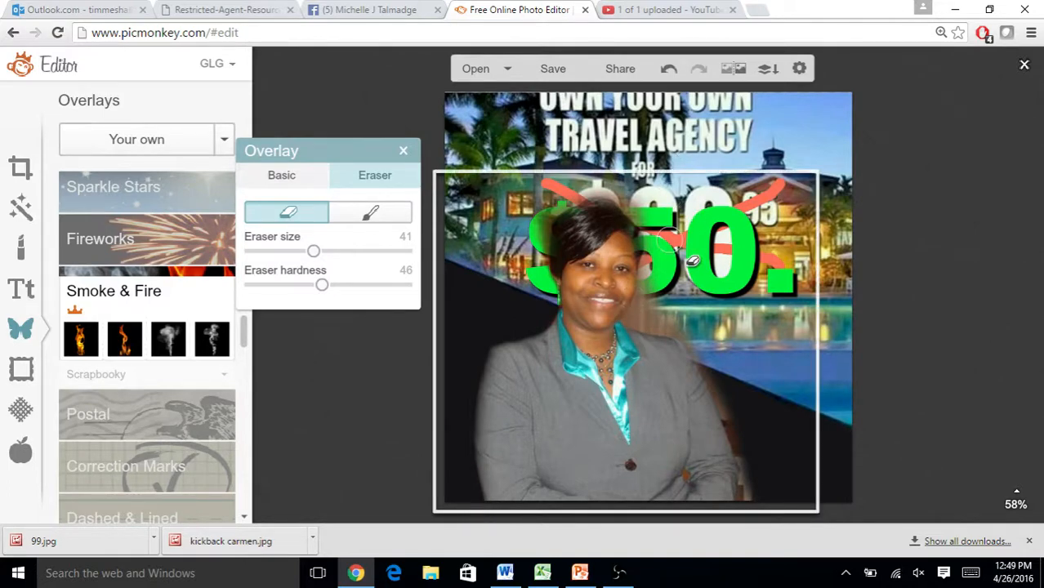
{"action": "mouse_move", "coordinate": [646, 248]}
{"action": "left_mouse_down"}
{"action": "mouse_move", "coordinate": [638, 318]}
{"action": "mouse_move", "coordinate": [650, 320]}
{"action": "left_mouse_up"}
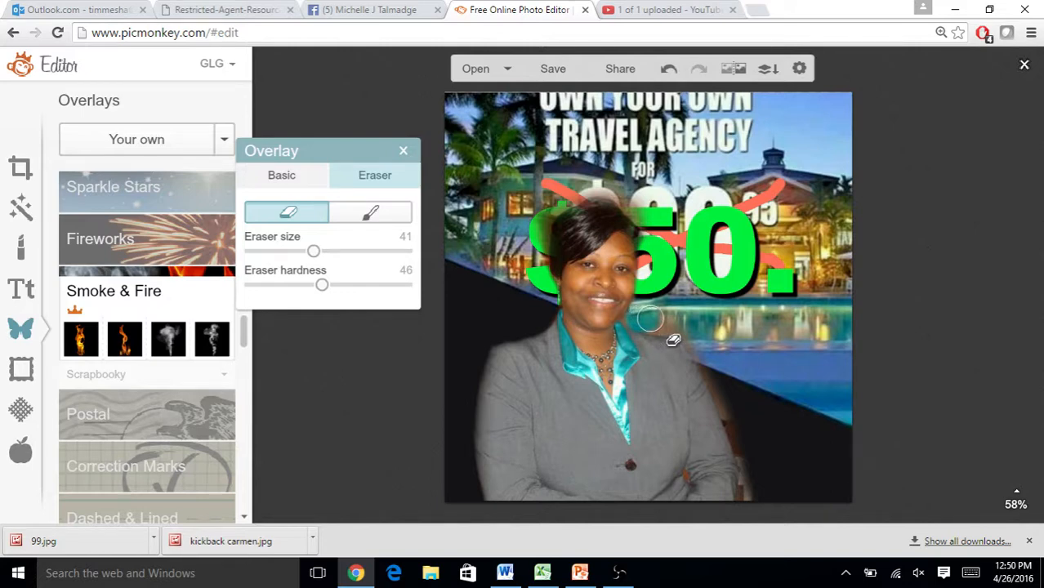
{"action": "left_click_drag", "start_coordinate": [651, 319], "coordinate": [686, 338]}
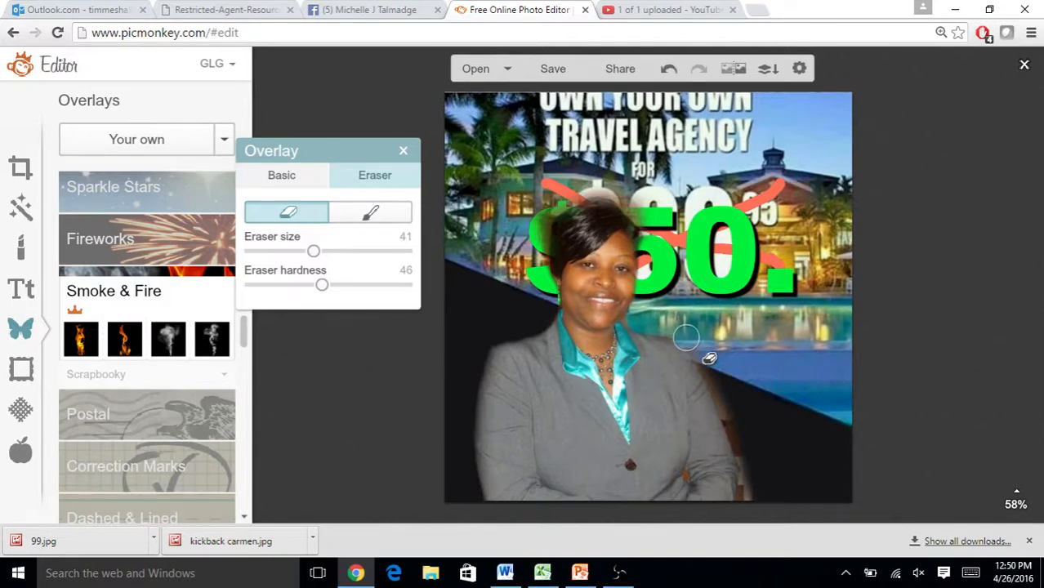
{"action": "mouse_move", "coordinate": [686, 337]}
{"action": "left_mouse_down"}
{"action": "mouse_move", "coordinate": [738, 426]}
{"action": "mouse_move", "coordinate": [741, 505]}
{"action": "left_mouse_up"}
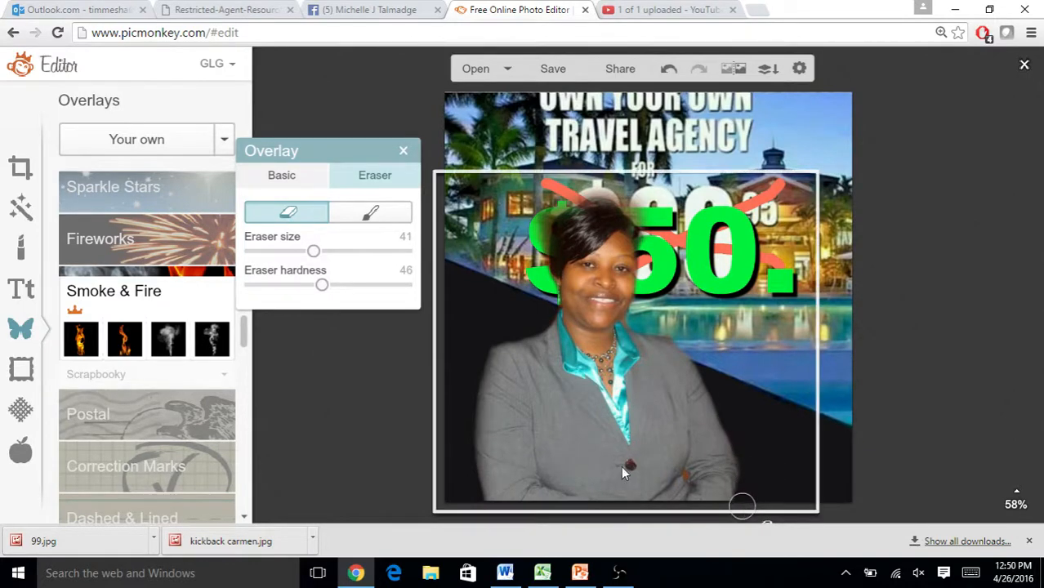
Touch up the jacket shoulder with the restore brush, and erase the remaining background fringe around the woman's hair.
{"action": "left_click", "coordinate": [372, 214]}
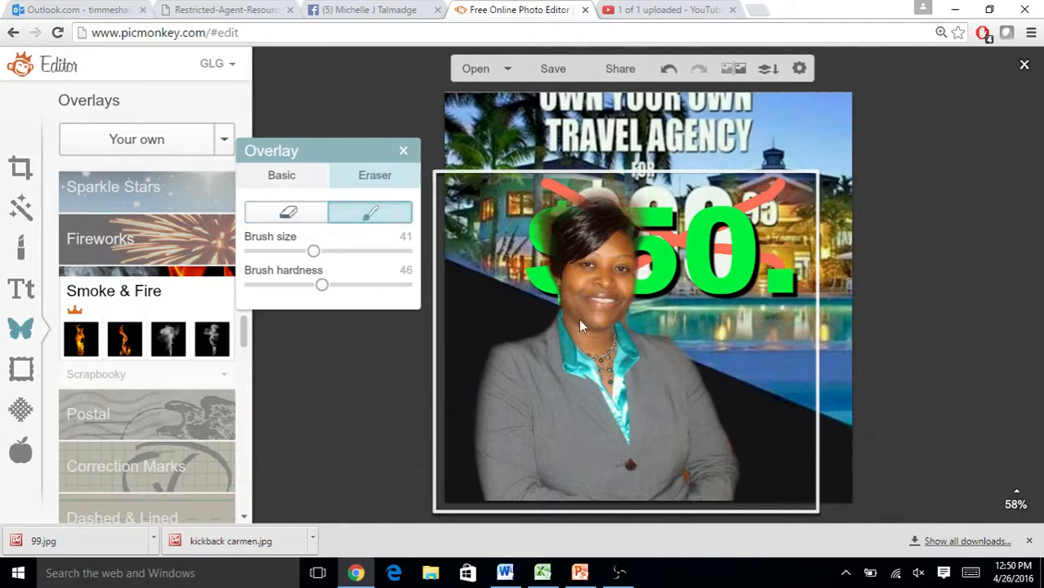
{"action": "left_click_drag", "start_coordinate": [666, 351], "coordinate": [676, 366]}
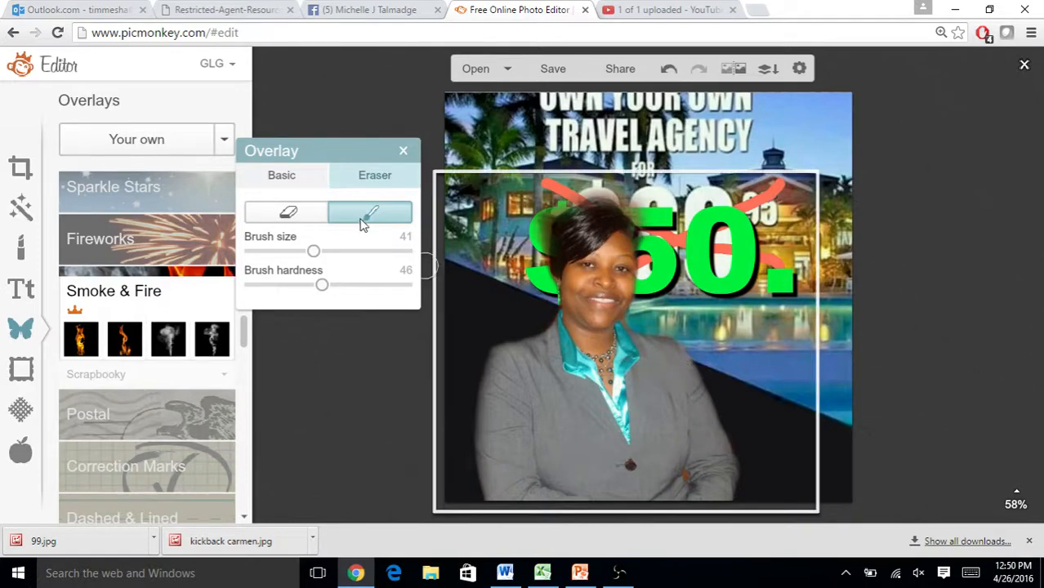
{"action": "left_click", "coordinate": [309, 215]}
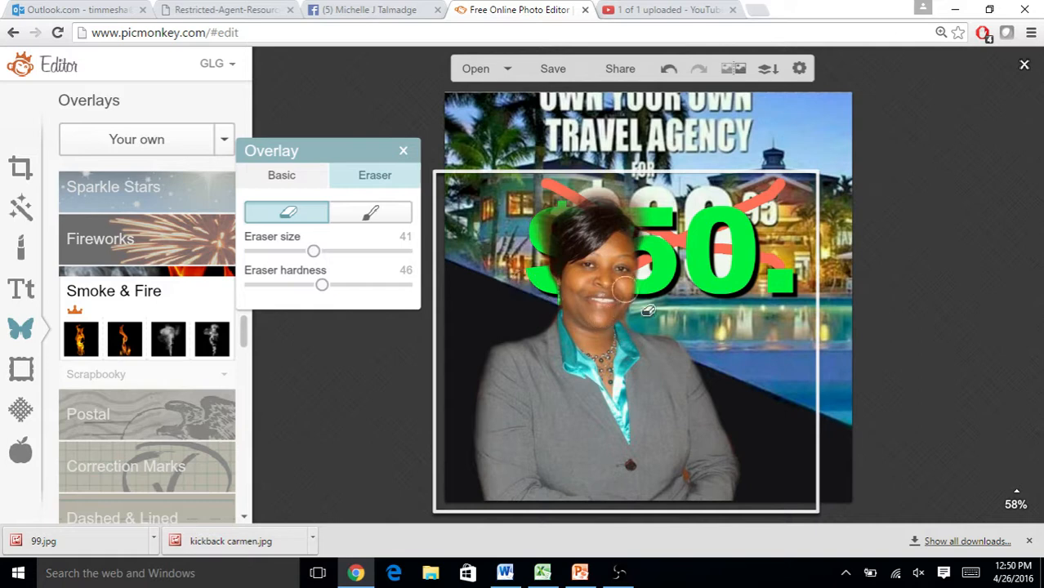
{"action": "mouse_move", "coordinate": [673, 239]}
{"action": "left_mouse_down"}
{"action": "mouse_move", "coordinate": [635, 205]}
{"action": "mouse_move", "coordinate": [574, 221]}
{"action": "mouse_move", "coordinate": [560, 243]}
{"action": "mouse_move", "coordinate": [559, 298]}
{"action": "left_mouse_up"}
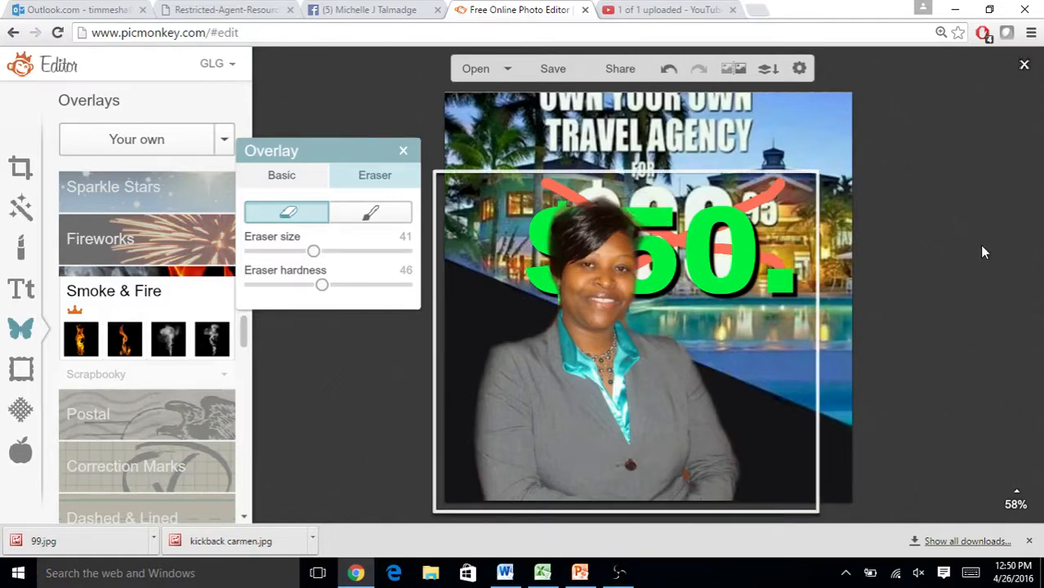
{"action": "left_click", "coordinate": [833, 127]}
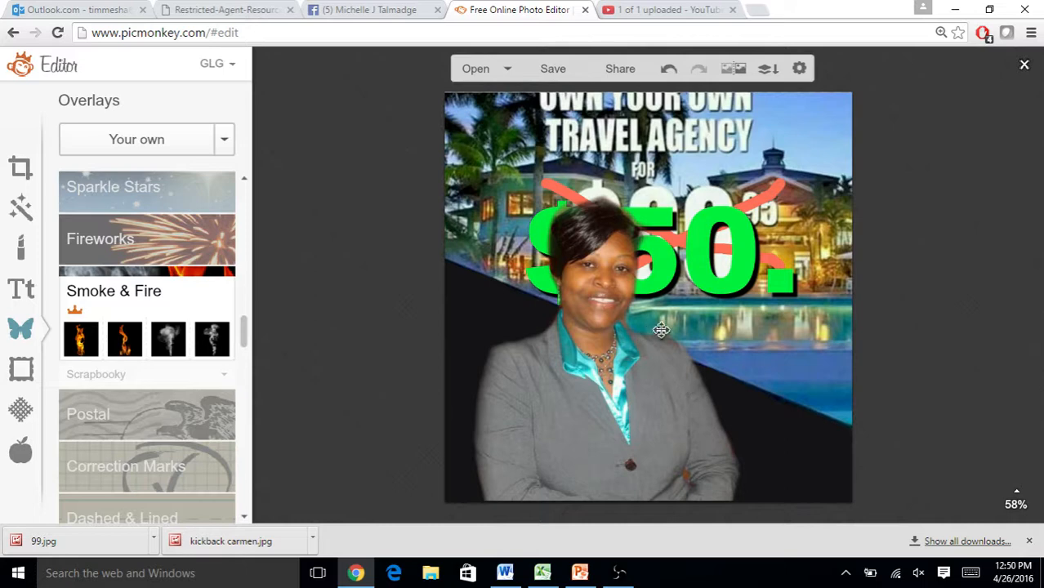
Shrink the cut-out portrait and move it into the flyer's lower-left corner.
{"action": "left_click", "coordinate": [689, 333]}
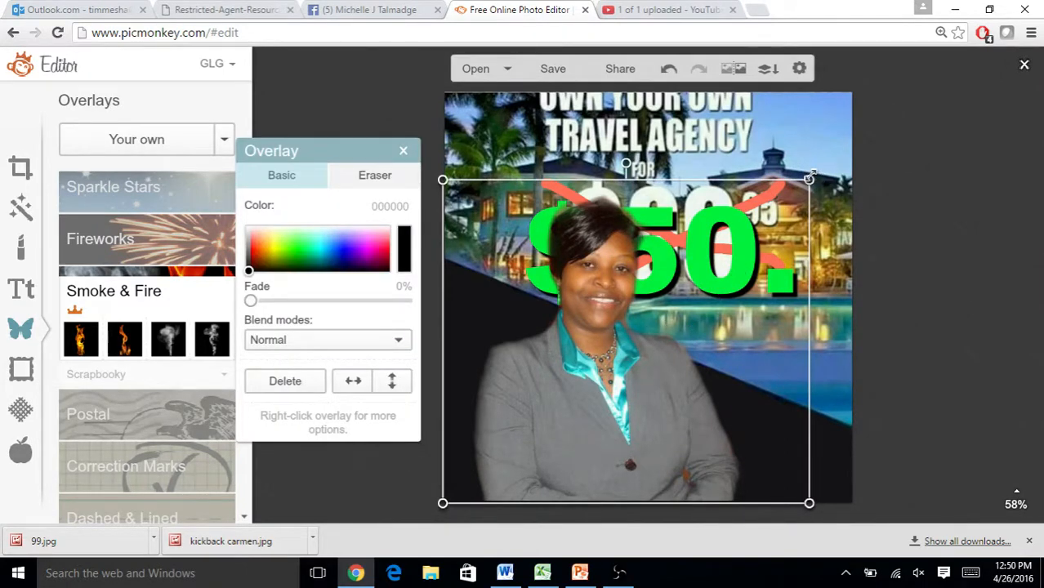
{"action": "left_click_drag", "start_coordinate": [811, 175], "coordinate": [697, 265]}
{"action": "left_click_drag", "start_coordinate": [581, 390], "coordinate": [534, 397]}
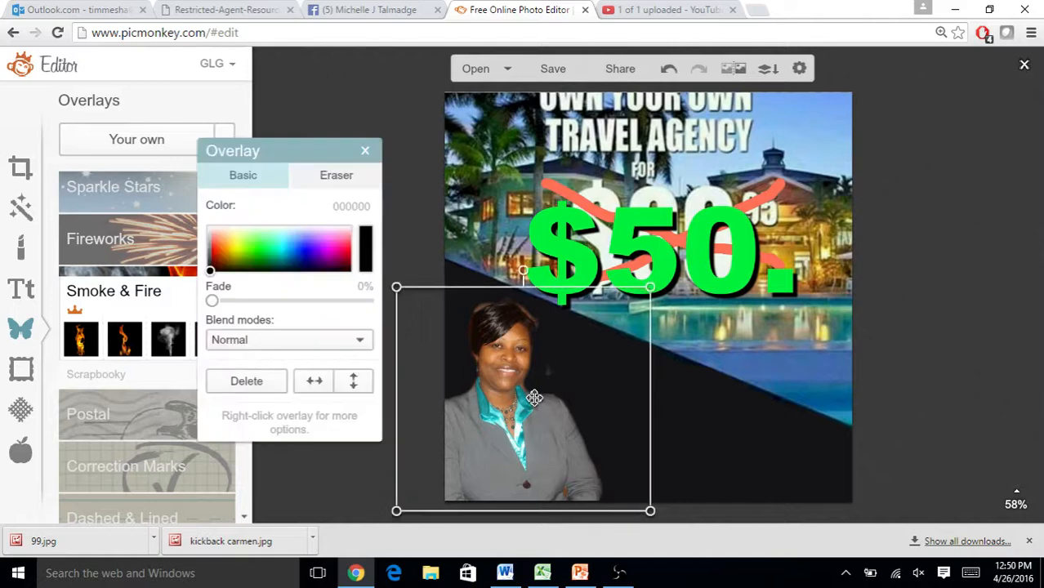
Erase the remaining background traces around the woman's head and shoulder with eraser size 41.
{"action": "left_click", "coordinate": [331, 189]}
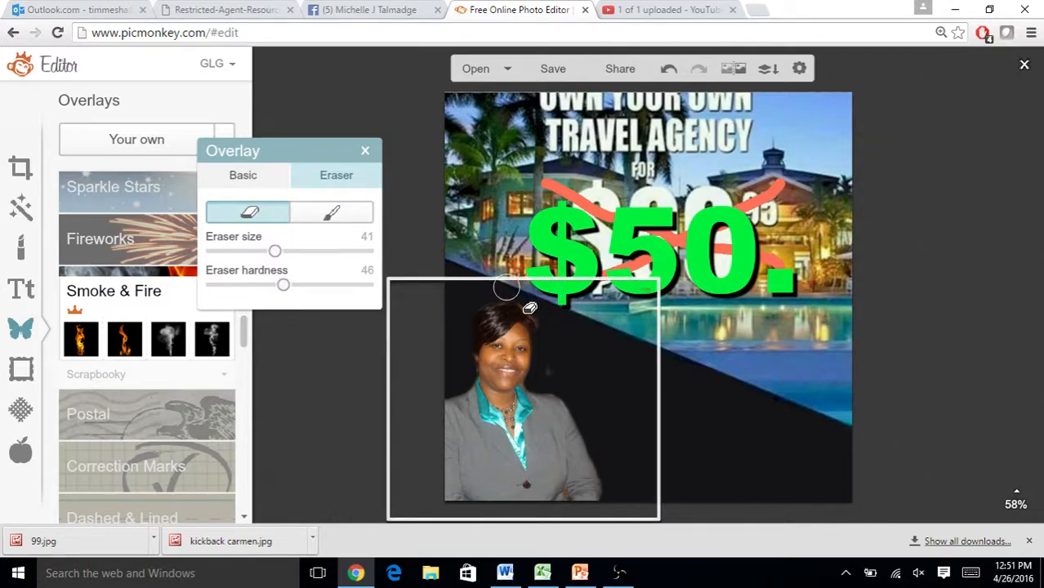
{"action": "mouse_move", "coordinate": [507, 288]}
{"action": "left_mouse_down"}
{"action": "mouse_move", "coordinate": [538, 311]}
{"action": "mouse_move", "coordinate": [554, 385]}
{"action": "left_mouse_up"}
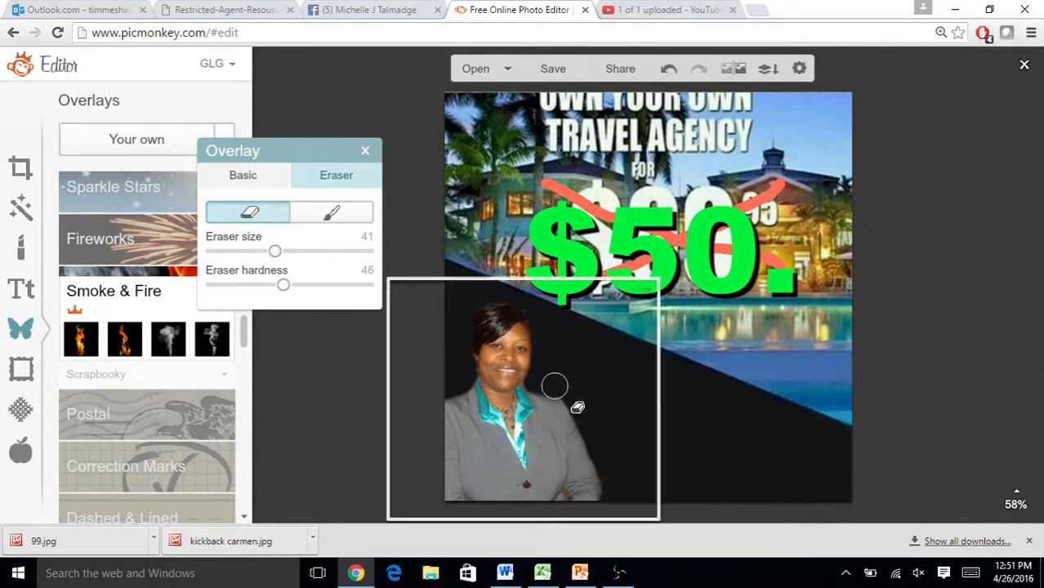
{"action": "left_click", "coordinate": [949, 378]}
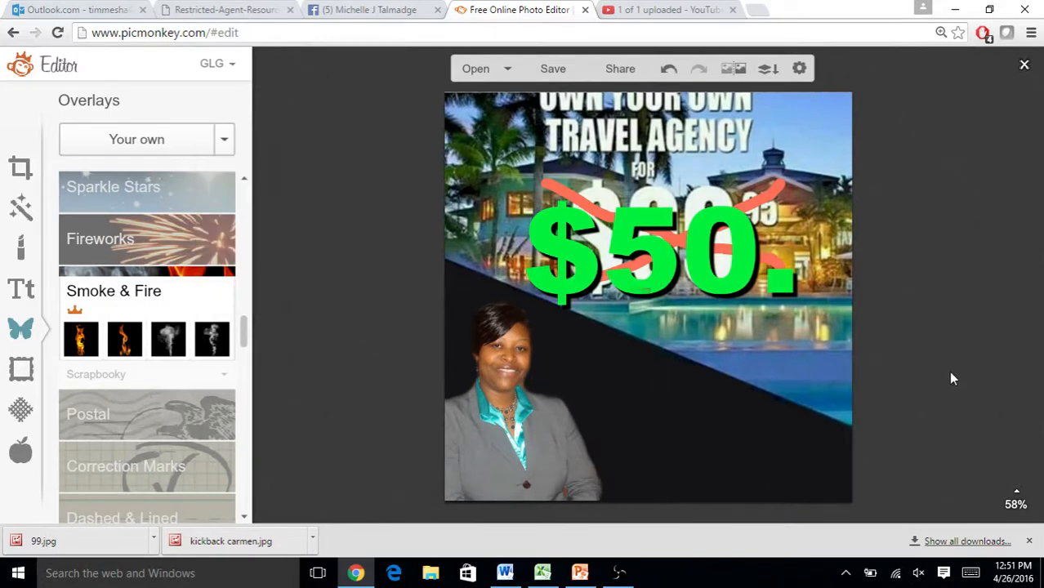
Enlarge the portrait overlay slightly and shift it back against the flyer's left edge.
{"action": "left_click", "coordinate": [22, 289]}
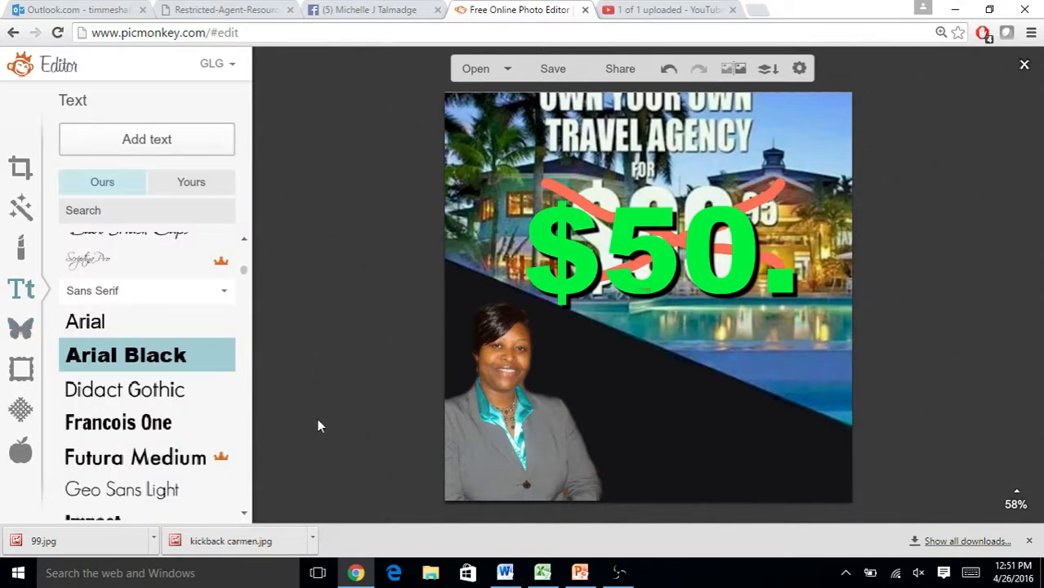
{"action": "left_click", "coordinate": [461, 413]}
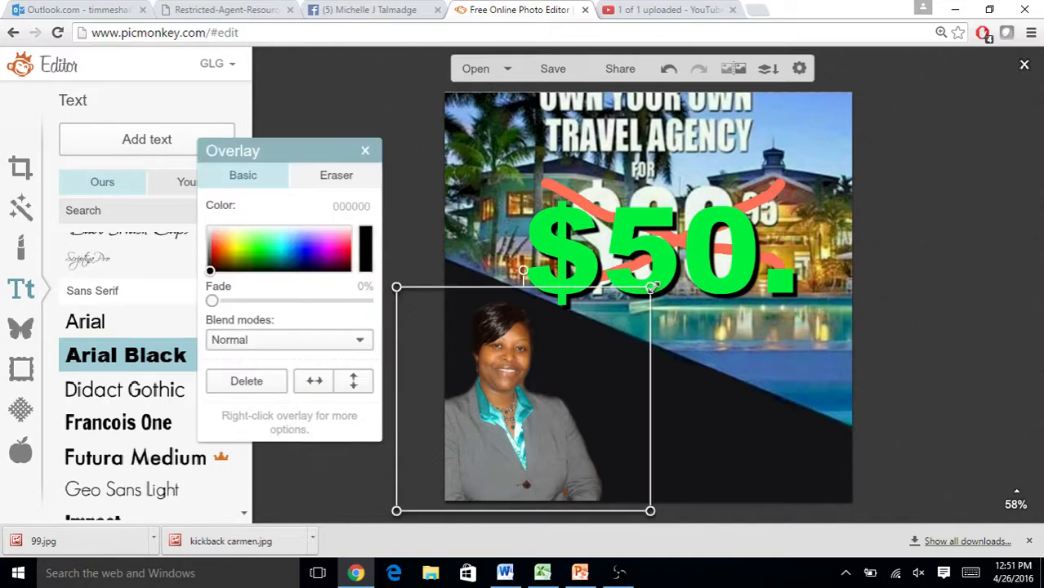
{"action": "left_click_drag", "start_coordinate": [651, 286], "coordinate": [708, 234]}
{"action": "left_click_drag", "start_coordinate": [555, 343], "coordinate": [528, 341]}
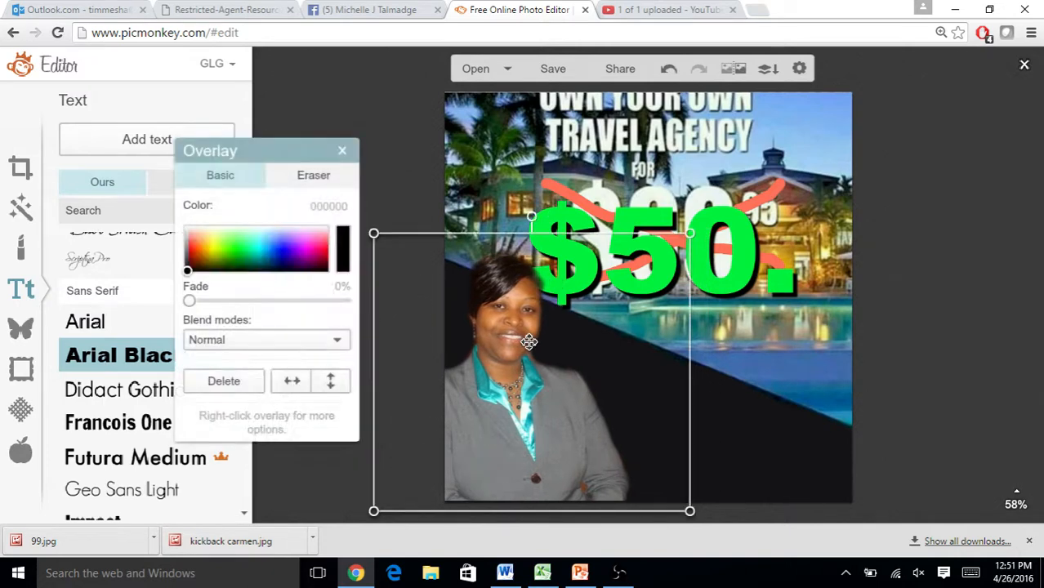
Flip the portrait horizontally and move it to the flyer's lower-right corner.
{"action": "left_click", "coordinate": [290, 381]}
{"action": "left_click", "coordinate": [287, 388]}
{"action": "left_click", "coordinate": [287, 385]}
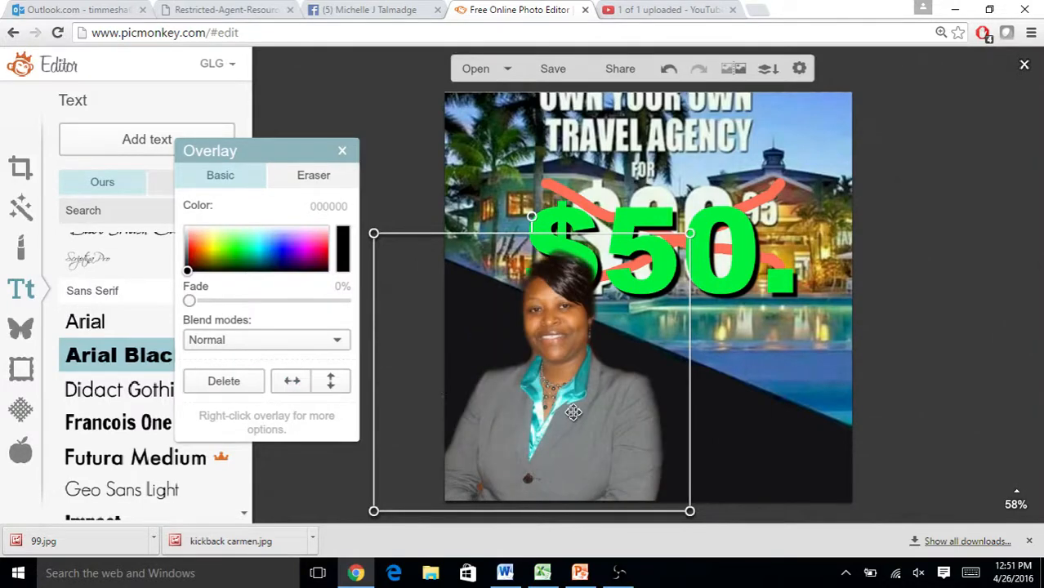
{"action": "left_click_drag", "start_coordinate": [571, 414], "coordinate": [792, 417]}
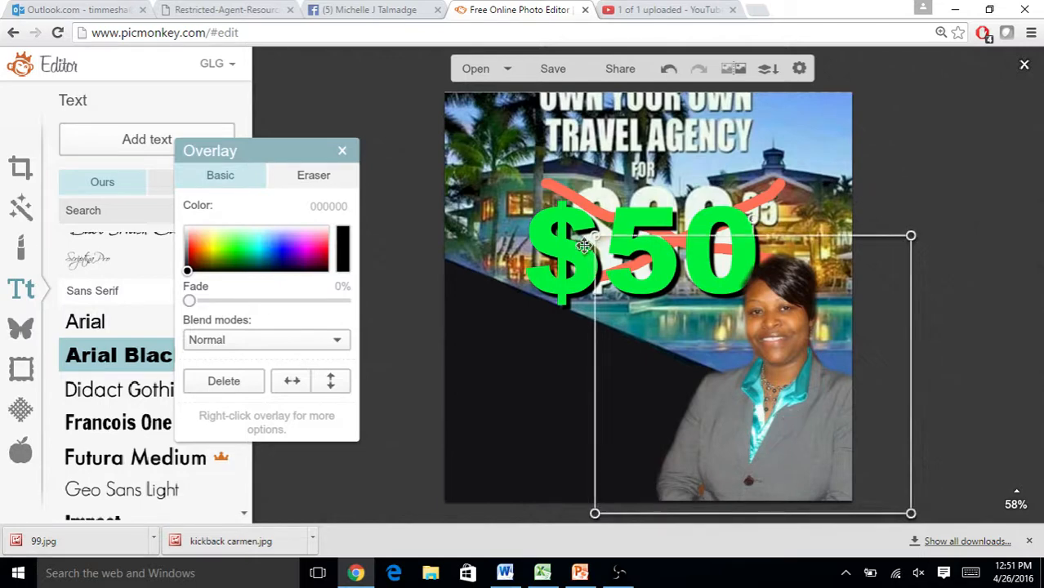
Move the "$50." price text to the left and recolour it to red-orange f43400.
{"action": "left_click", "coordinate": [553, 246]}
{"action": "left_click_drag", "start_coordinate": [553, 247], "coordinate": [522, 247]}
{"action": "type", "text": "."}
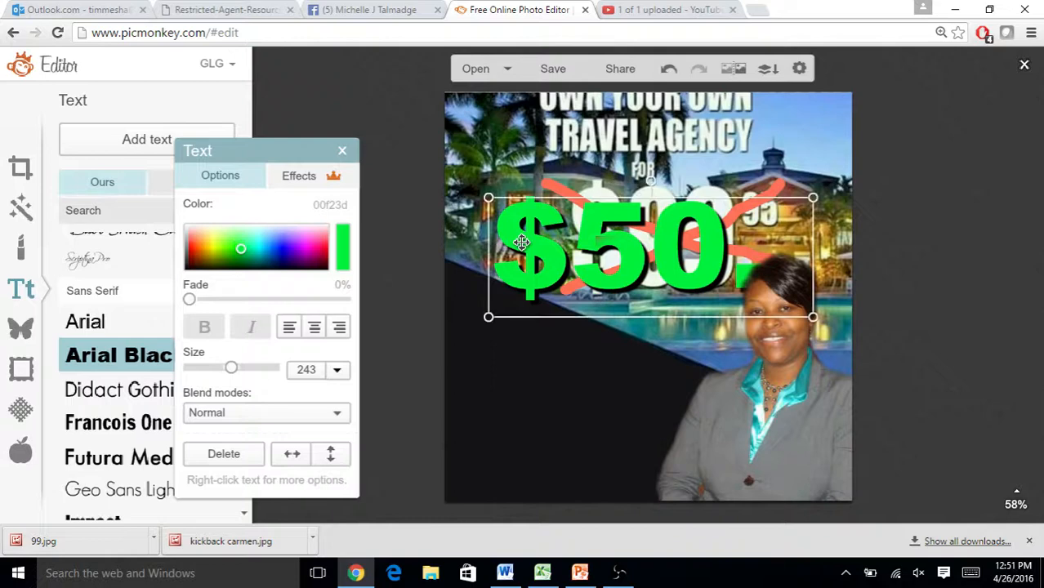
{"action": "left_click", "coordinate": [193, 249]}
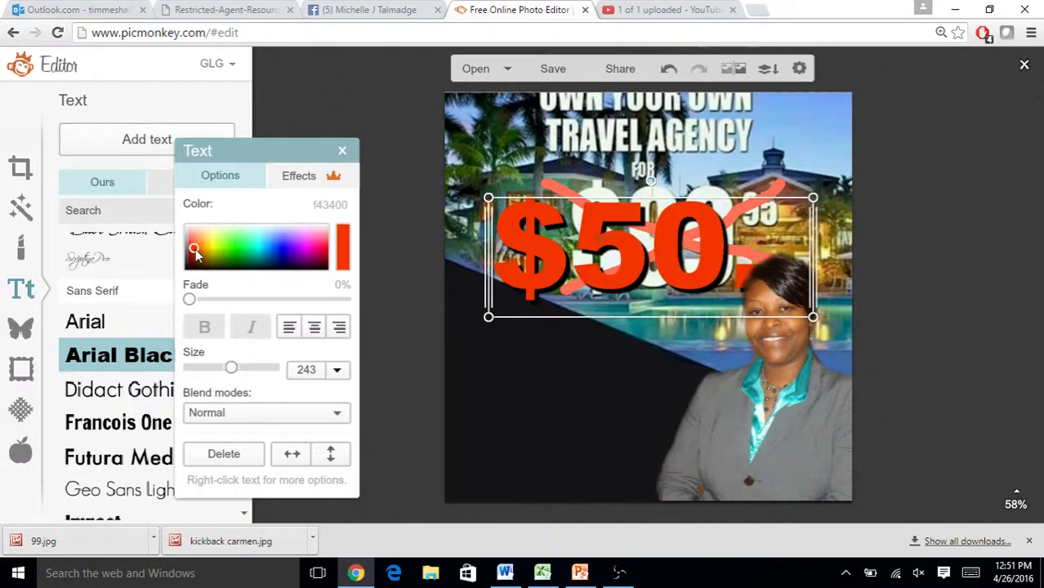
{"action": "left_click", "coordinate": [553, 361]}
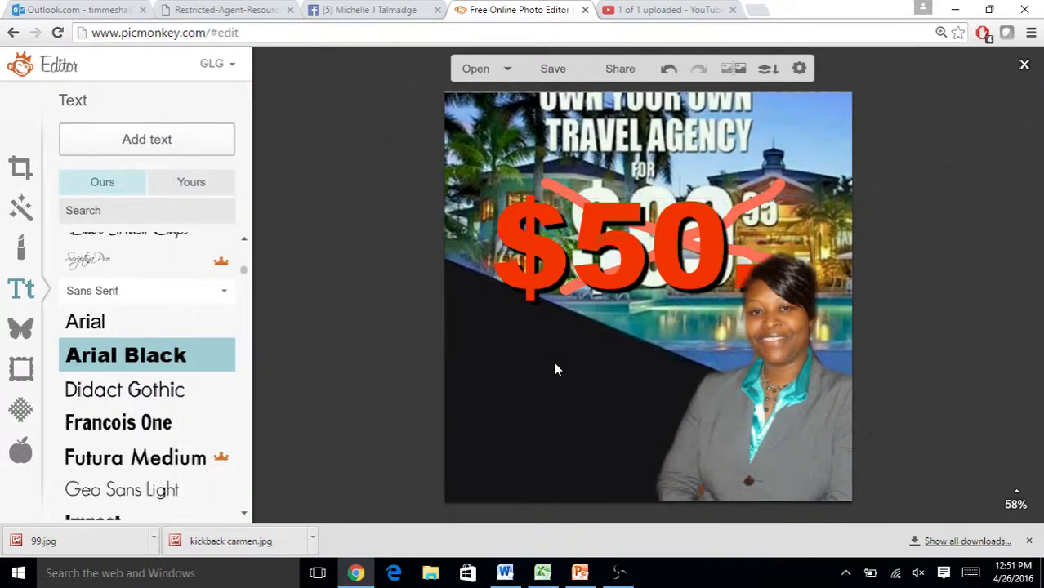
Shift the "$50." text further towards the flyer's left edge and duplicate it.
{"action": "right_click", "coordinate": [591, 239]}
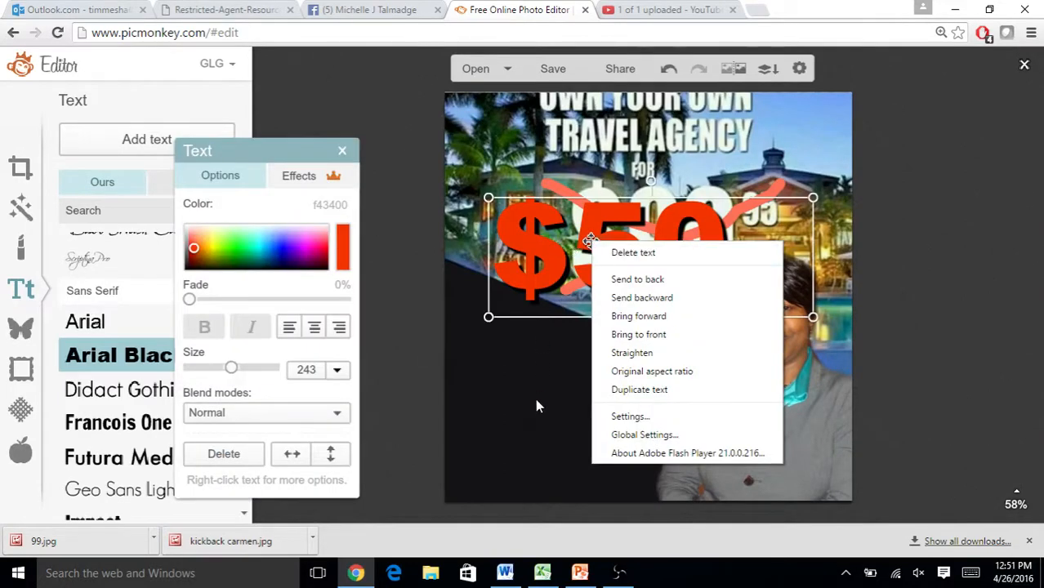
{"action": "left_click", "coordinate": [536, 406]}
{"action": "left_click_drag", "start_coordinate": [623, 218], "coordinate": [588, 219]}
{"action": "right_click", "coordinate": [586, 218]}
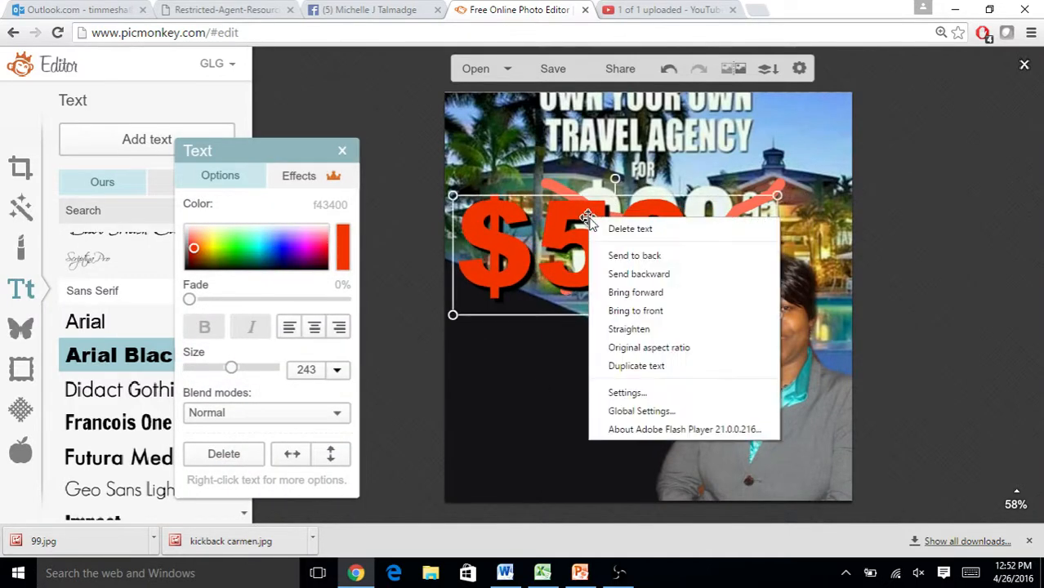
{"action": "left_click", "coordinate": [635, 366]}
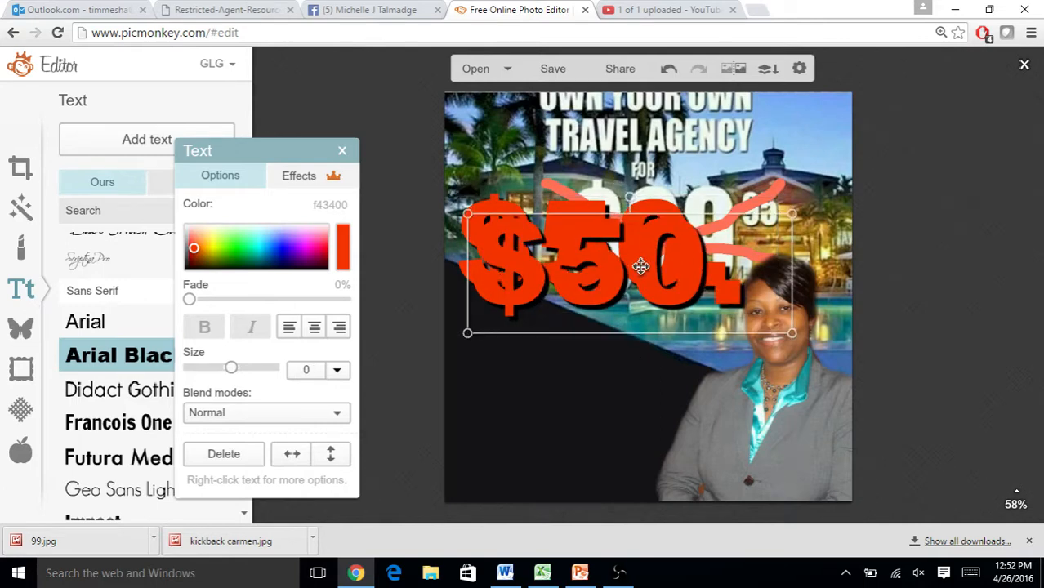
Place the duplicated price text below the original and replace its content with "95".
{"action": "left_click_drag", "start_coordinate": [641, 266], "coordinate": [631, 378]}
{"action": "double_click", "coordinate": [747, 395]}
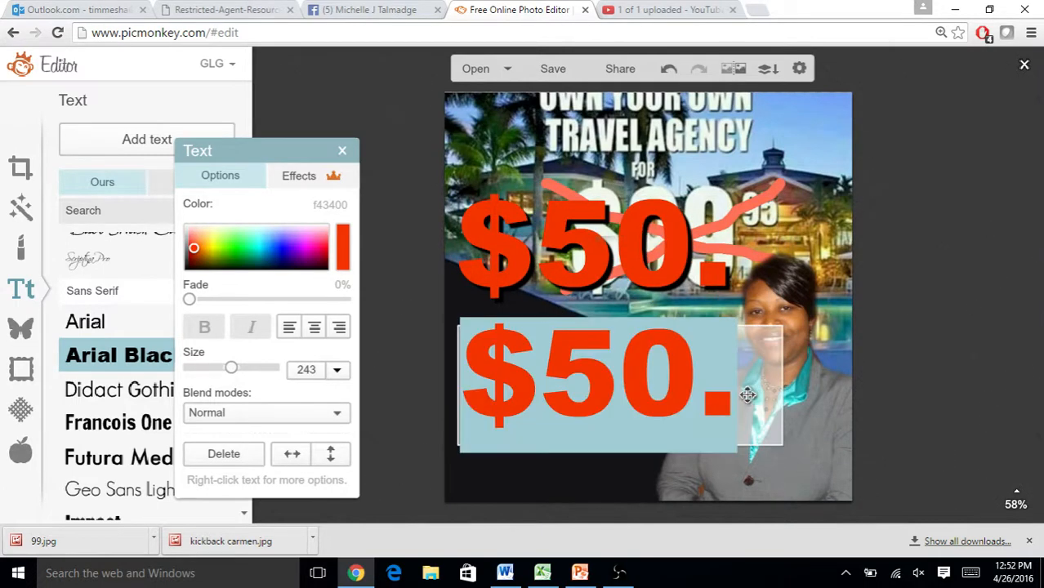
{"action": "type", "text": "9"}
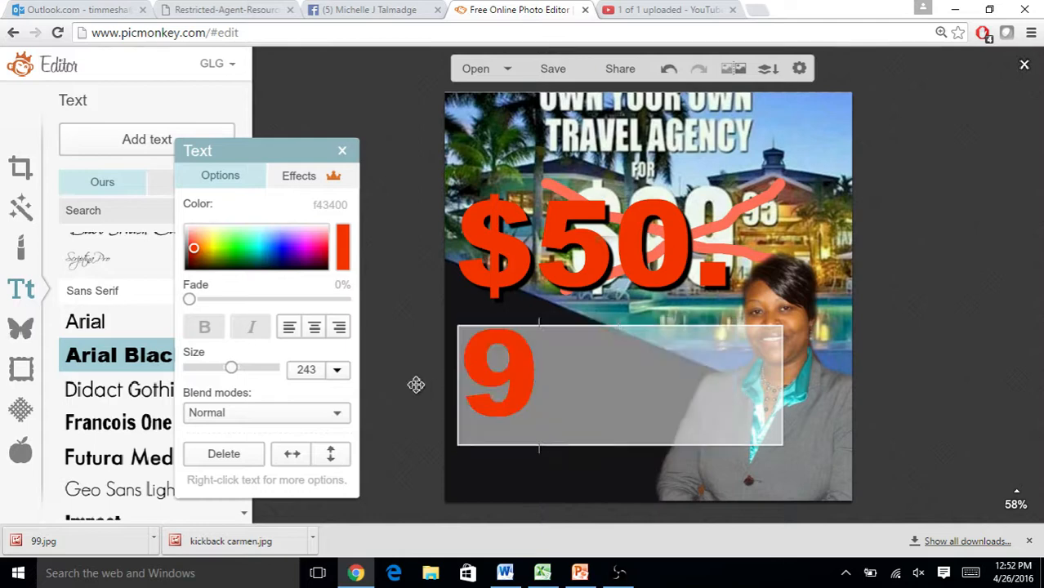
{"action": "type", "text": "5"}
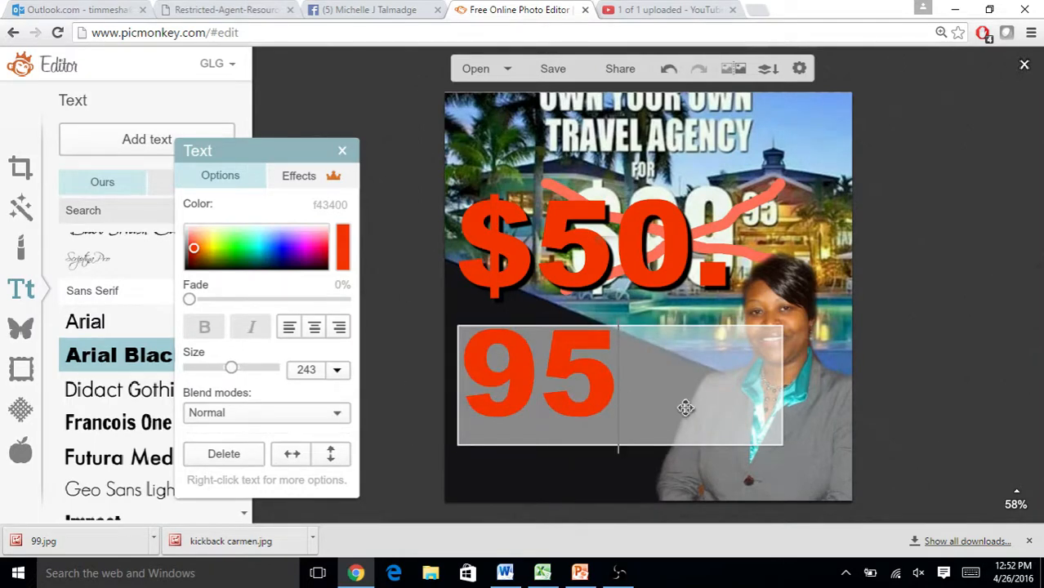
Reduce the "95" text to size 97 and place it as a superscript right after "$50.".
{"action": "left_click_drag", "start_coordinate": [676, 404], "coordinate": [427, 380]}
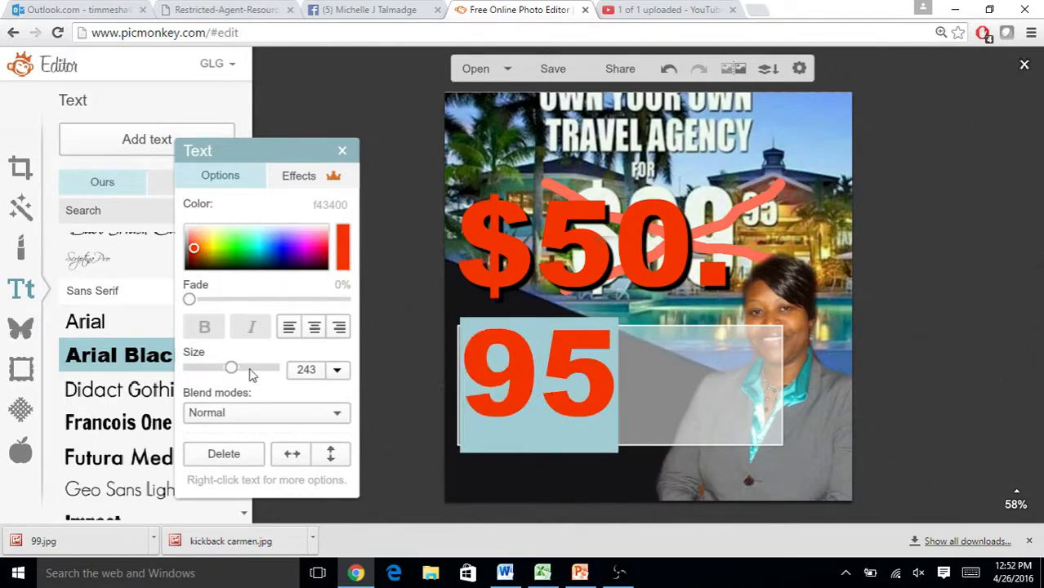
{"action": "left_click_drag", "start_coordinate": [233, 370], "coordinate": [208, 371]}
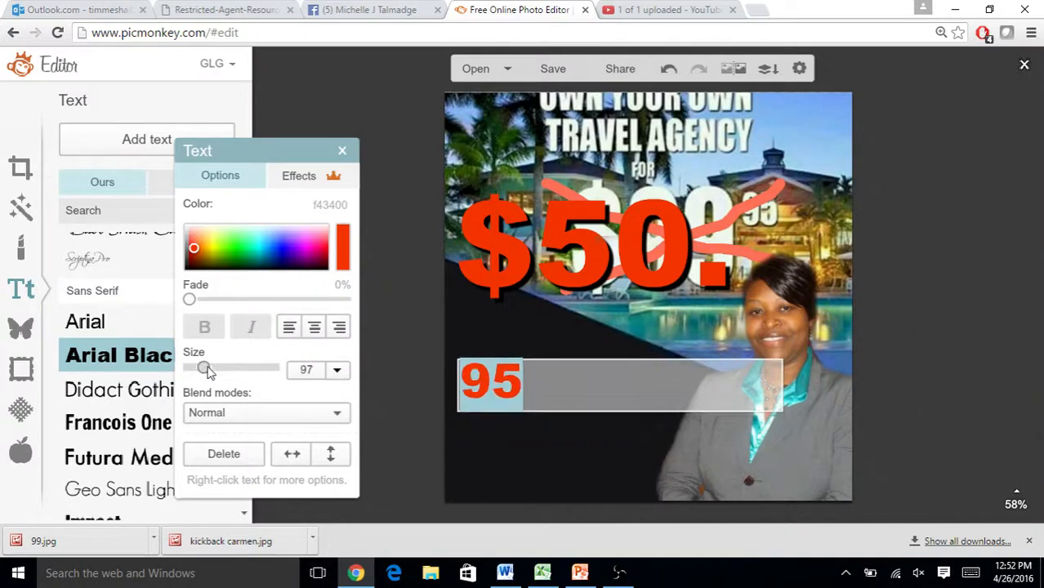
{"action": "left_click", "coordinate": [465, 429]}
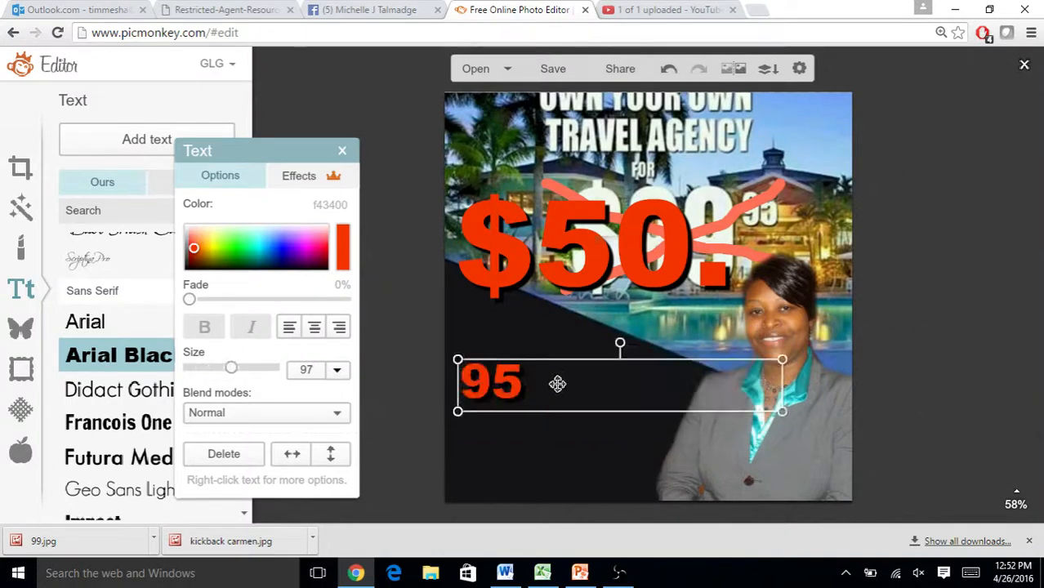
{"action": "left_click_drag", "start_coordinate": [557, 382], "coordinate": [823, 215]}
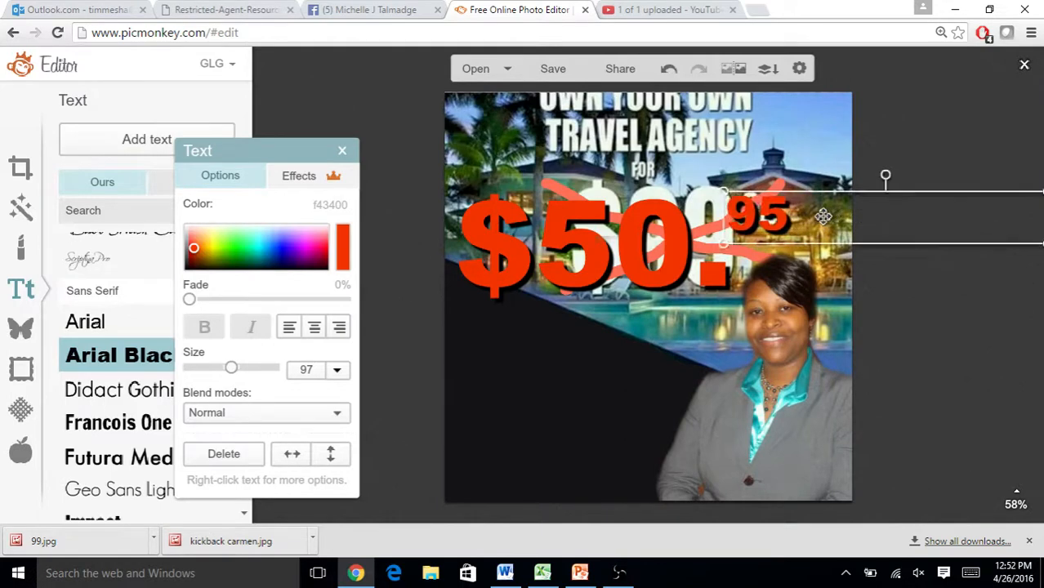
{"action": "left_click", "coordinate": [461, 405]}
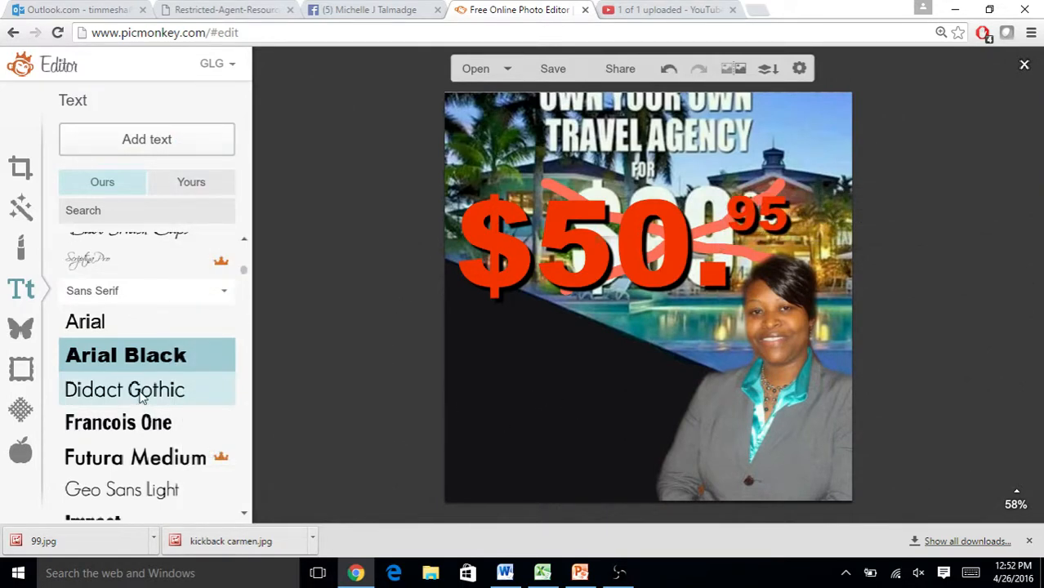
Add a new Didact Gothic text box reading "Kickback".
{"action": "left_click", "coordinate": [182, 148]}
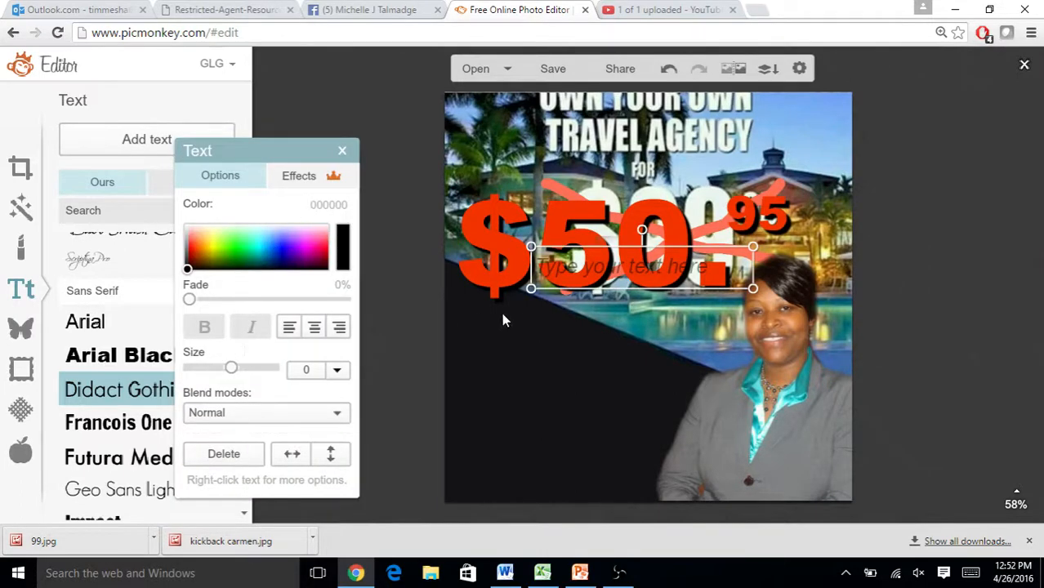
{"action": "left_click", "coordinate": [571, 268]}
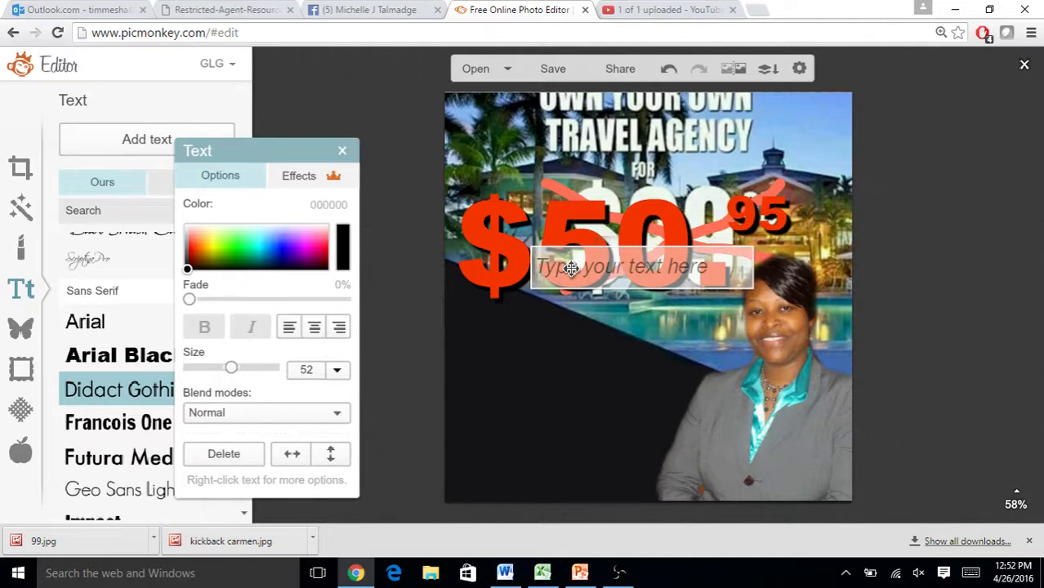
{"action": "type", "text": "Kickback"}
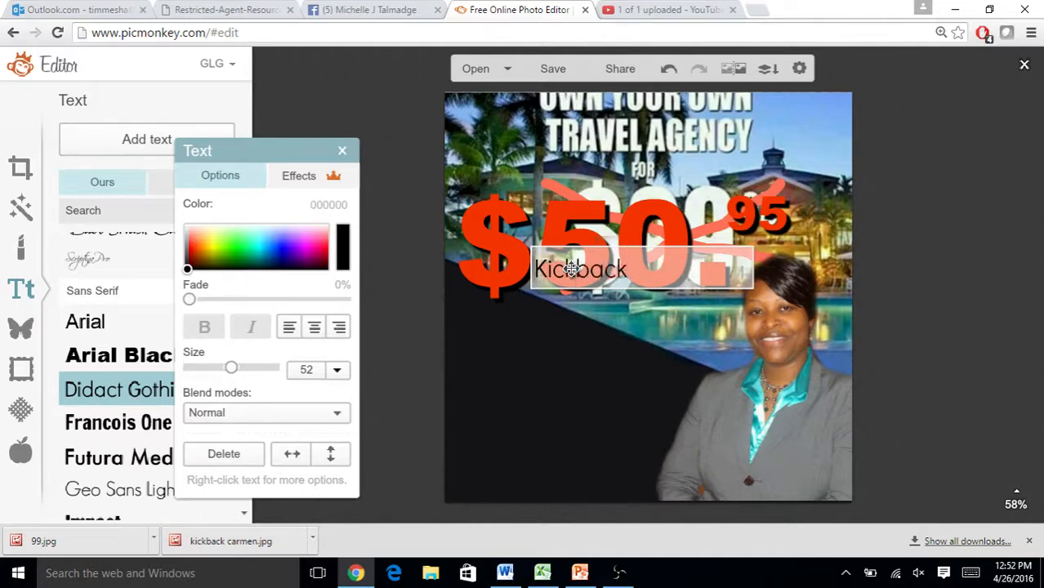
Recolour "Kickback" orange eb5900 with the Drop Shadow effect and move it just below the "95".
{"action": "left_click_drag", "start_coordinate": [661, 283], "coordinate": [502, 267]}
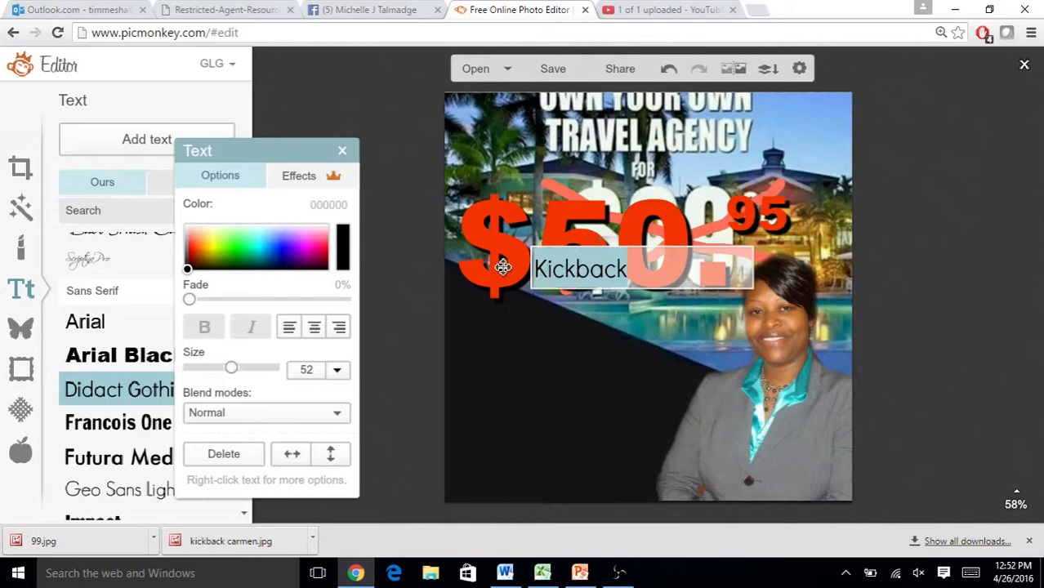
{"action": "left_click", "coordinate": [198, 251]}
{"action": "left_click", "coordinate": [313, 178]}
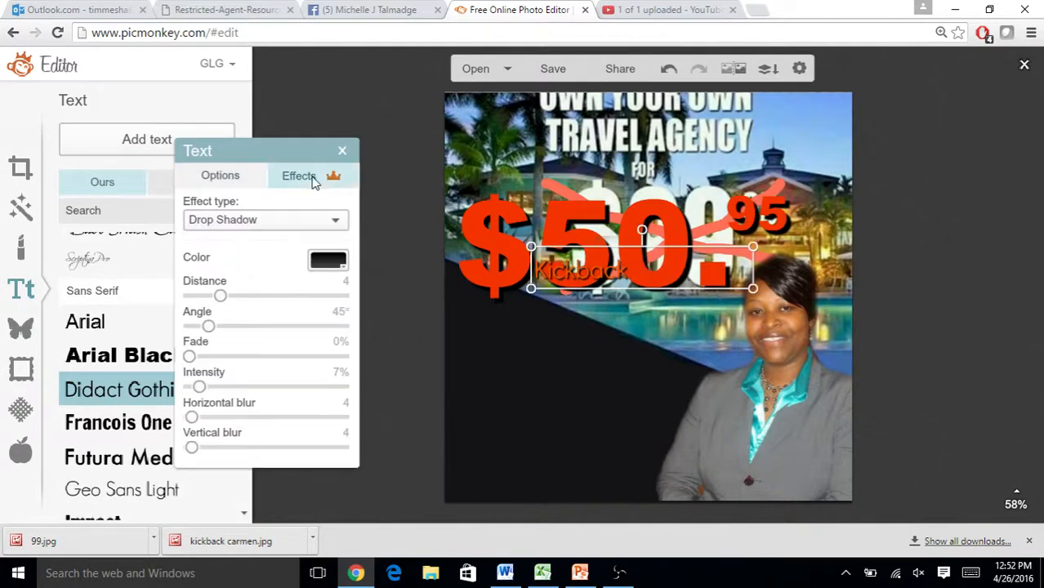
{"action": "left_click_drag", "start_coordinate": [592, 267], "coordinate": [787, 241]}
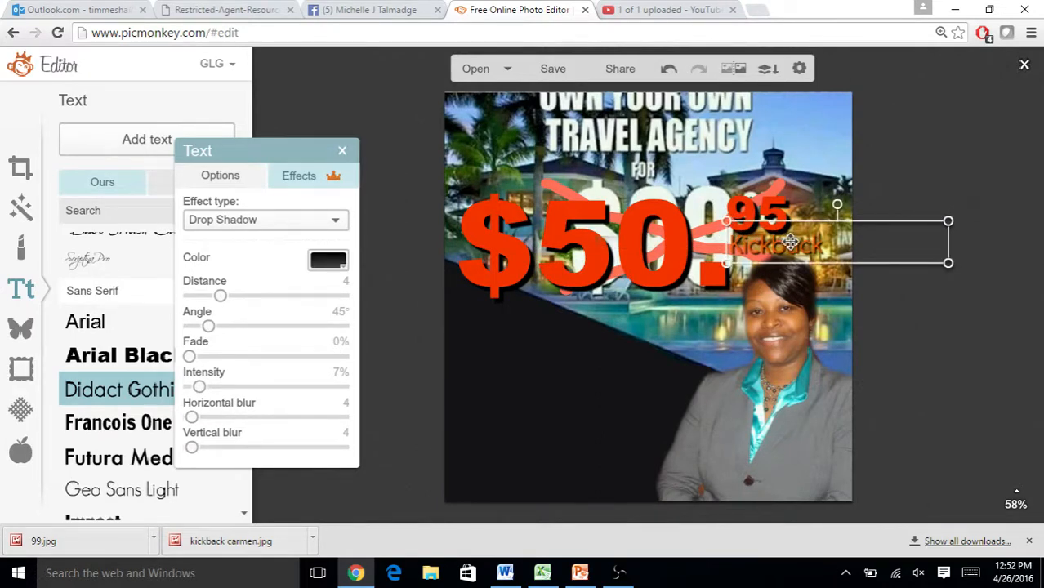
Try blue 006cf1 on the "Kickback" text, then settle on yellow-green dcff06.
{"action": "double_click", "coordinate": [786, 243]}
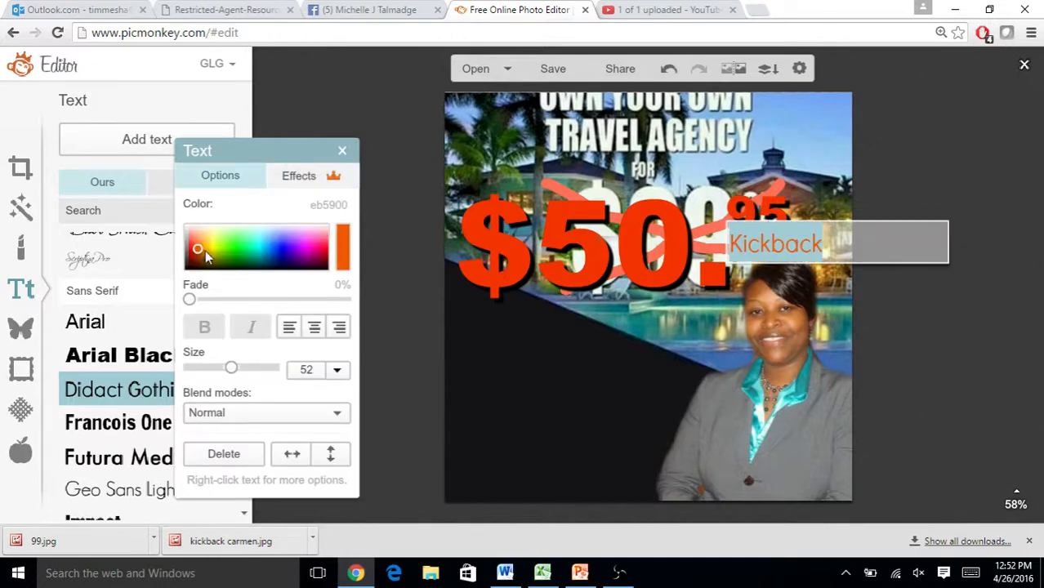
{"action": "mouse_move", "coordinate": [201, 251]}
{"action": "left_mouse_down"}
{"action": "mouse_move", "coordinate": [206, 241]}
{"action": "mouse_move", "coordinate": [271, 248]}
{"action": "left_mouse_up"}
{"action": "left_click", "coordinate": [543, 391]}
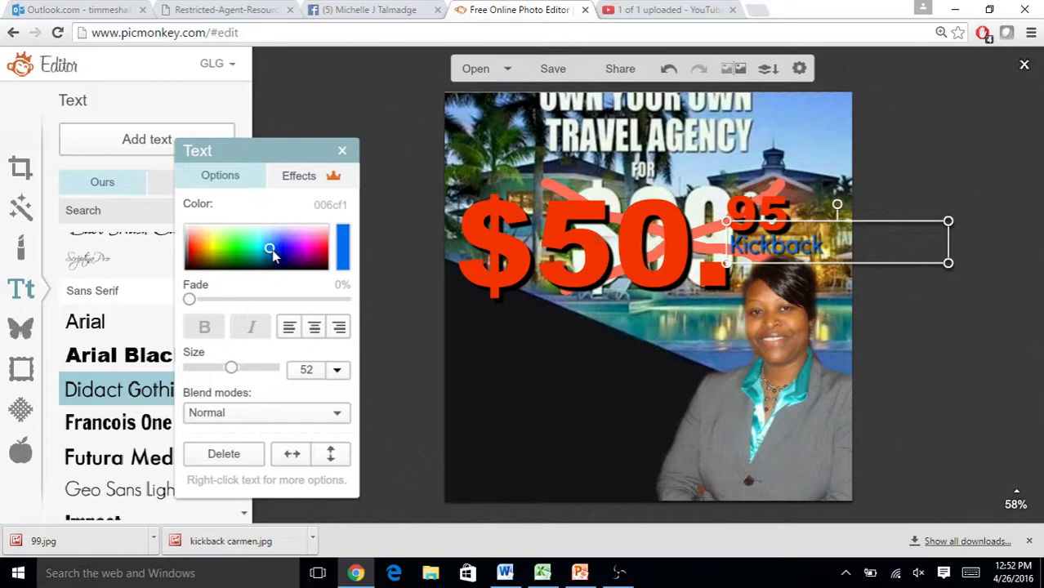
{"action": "mouse_move", "coordinate": [274, 255]}
{"action": "left_mouse_down"}
{"action": "mouse_move", "coordinate": [314, 236]}
{"action": "mouse_move", "coordinate": [194, 235]}
{"action": "mouse_move", "coordinate": [201, 250]}
{"action": "mouse_move", "coordinate": [215, 247]}
{"action": "left_mouse_up"}
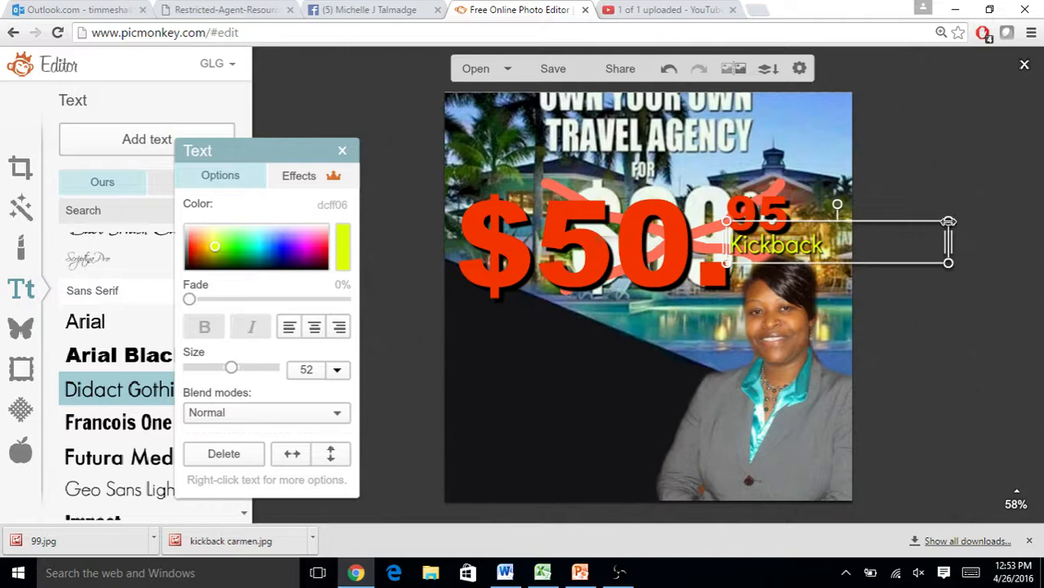
Shrink the "Kickback" text to size 31 and nudge it up and right, closer beneath the "95".
{"action": "left_click_drag", "start_coordinate": [947, 221], "coordinate": [895, 228]}
{"action": "left_click", "coordinate": [831, 253]}
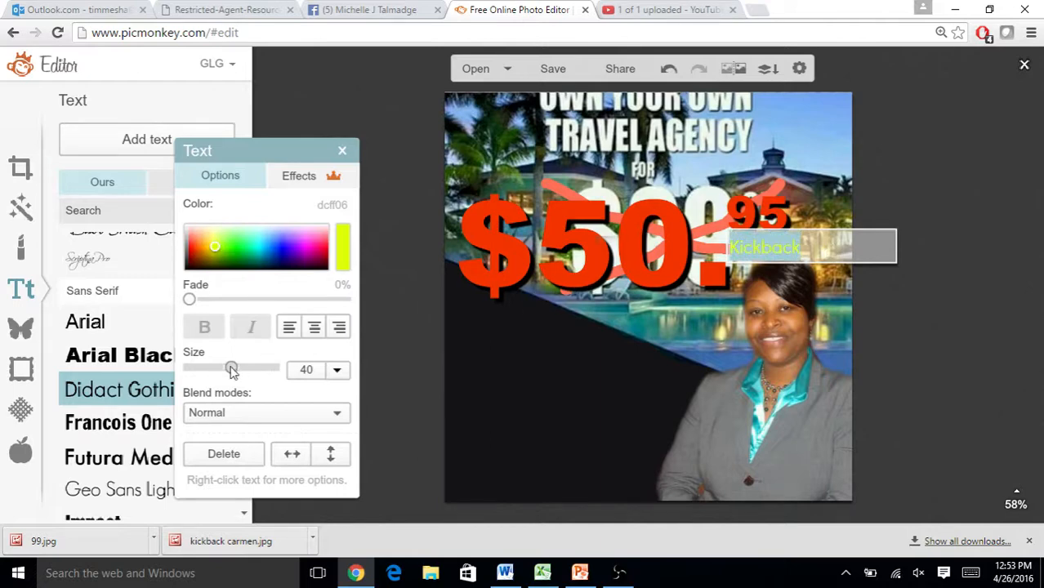
{"action": "mouse_move", "coordinate": [232, 370]}
{"action": "left_mouse_down"}
{"action": "mouse_move", "coordinate": [213, 370]}
{"action": "mouse_move", "coordinate": [235, 369]}
{"action": "mouse_move", "coordinate": [226, 371]}
{"action": "left_mouse_up"}
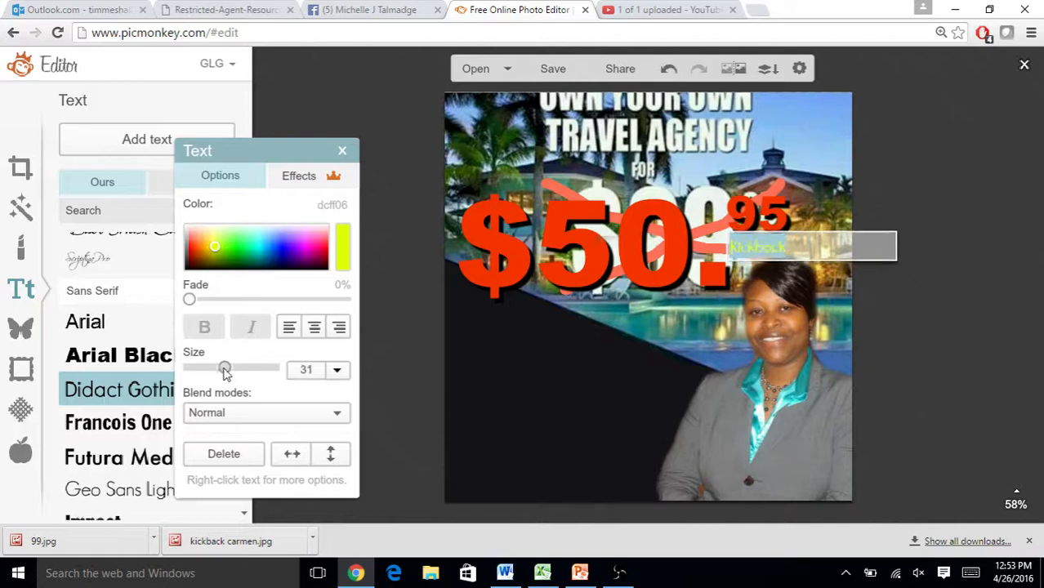
{"action": "left_click", "coordinate": [594, 382]}
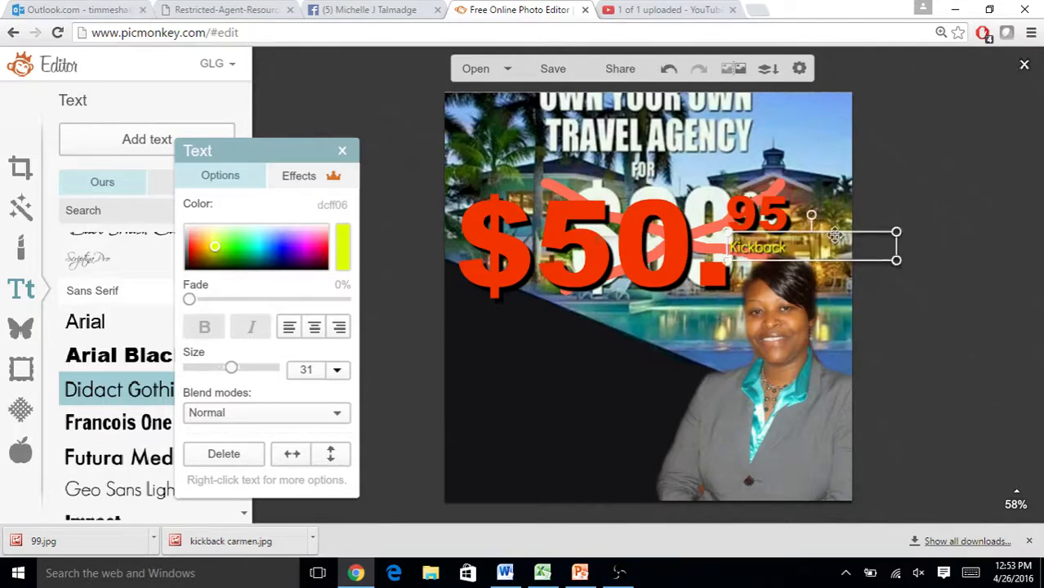
{"action": "left_click_drag", "start_coordinate": [830, 244], "coordinate": [843, 234]}
{"action": "left_click", "coordinate": [356, 438]}
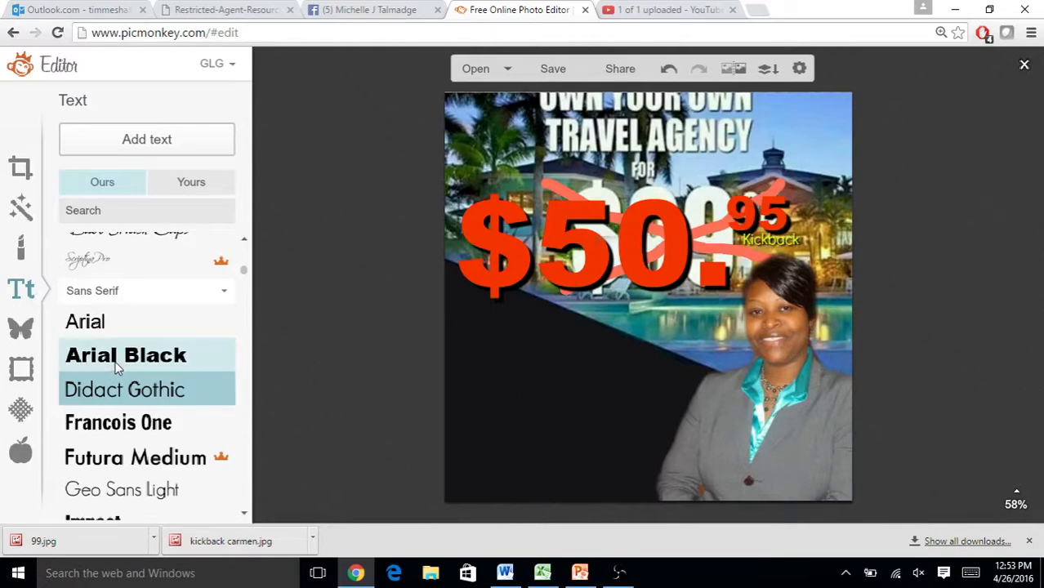
Add a Francois One text box and place it on the blank dark area beside the portrait.
{"action": "left_click", "coordinate": [145, 422]}
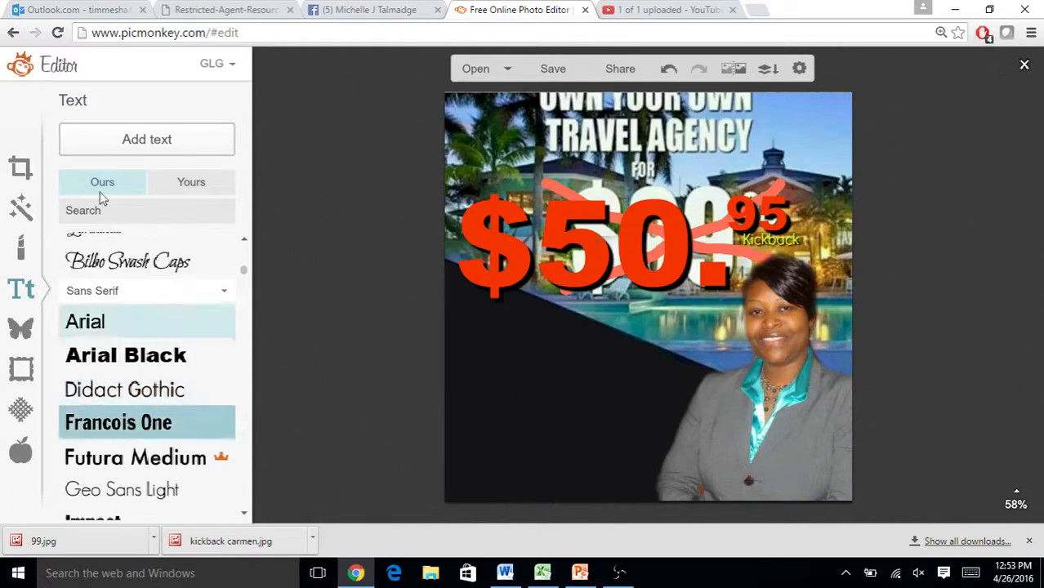
{"action": "left_click", "coordinate": [139, 140]}
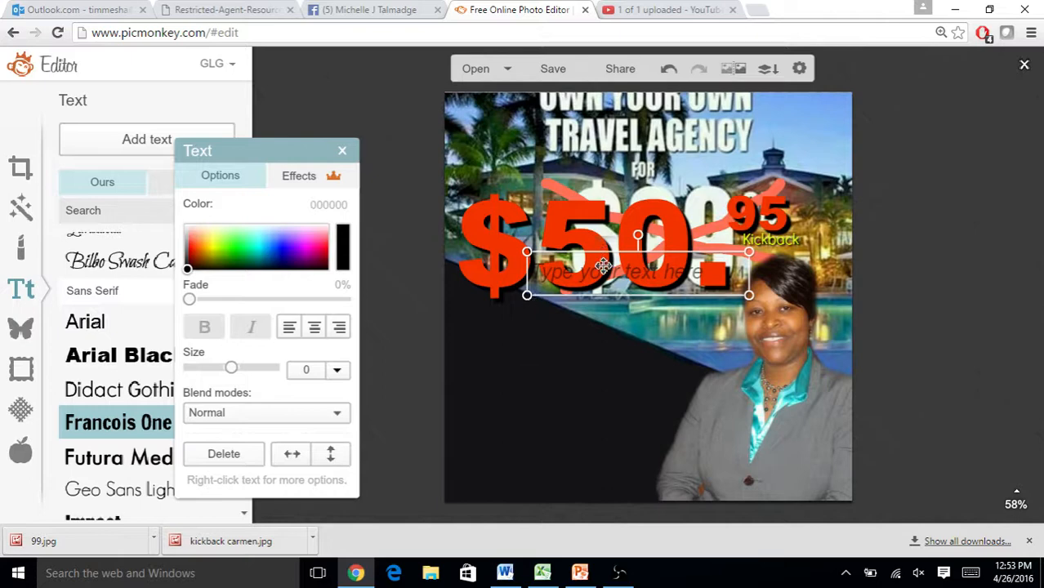
{"action": "left_click_drag", "start_coordinate": [608, 275], "coordinate": [523, 369]}
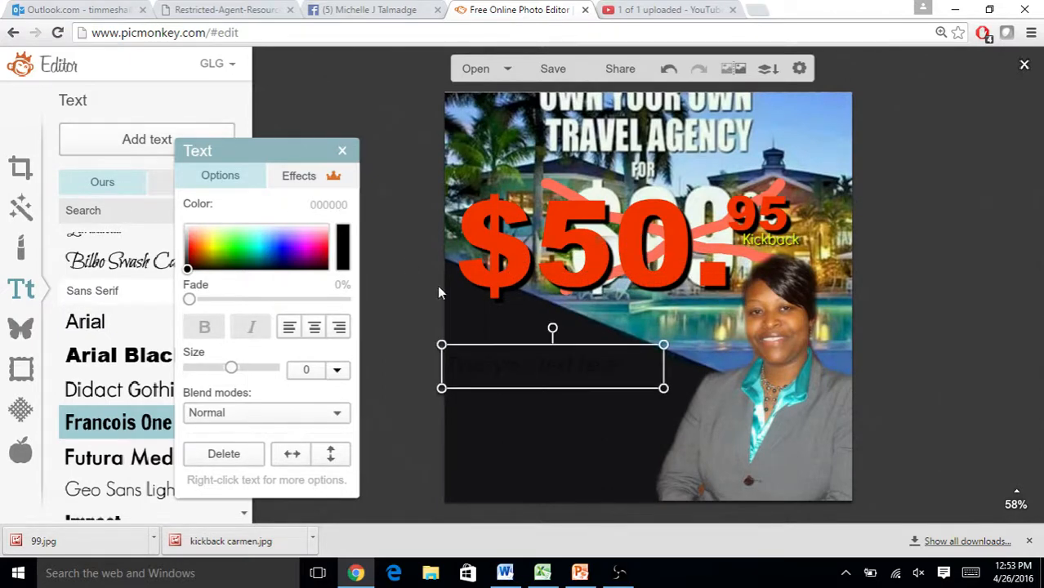
Enter the recipient's first name followed by "I wish you the best of luck....and everyone who is watching." in the new text box.
{"action": "left_click", "coordinate": [511, 365]}
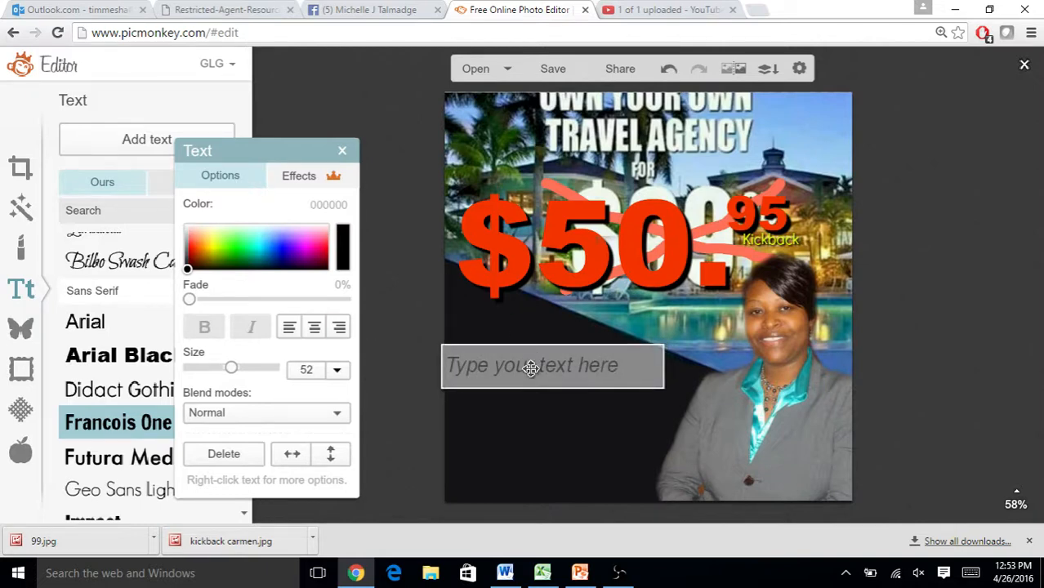
{"action": "type", "text": "Keyana"}
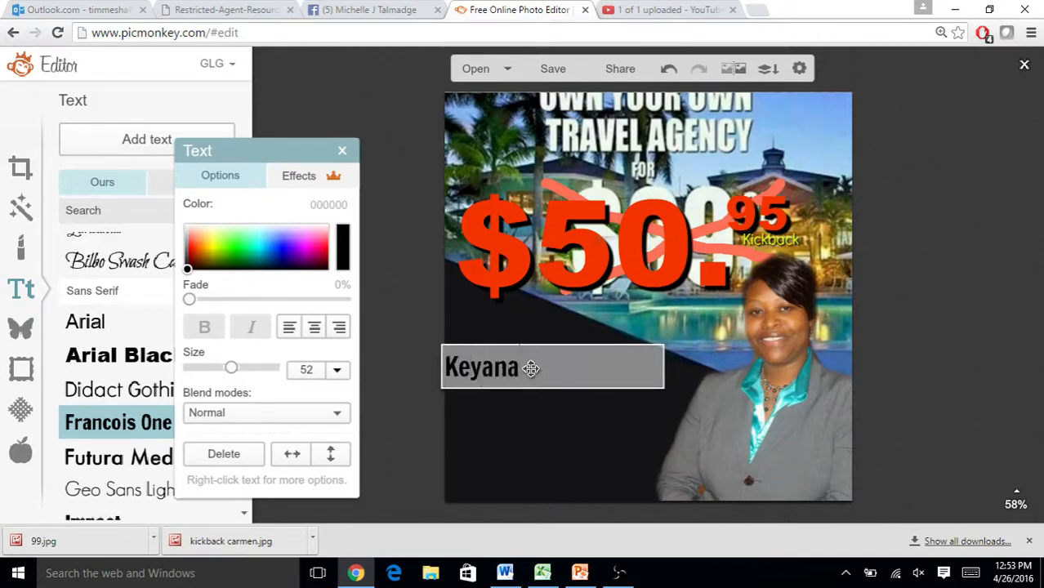
{"action": "type", "text": " I wish you"}
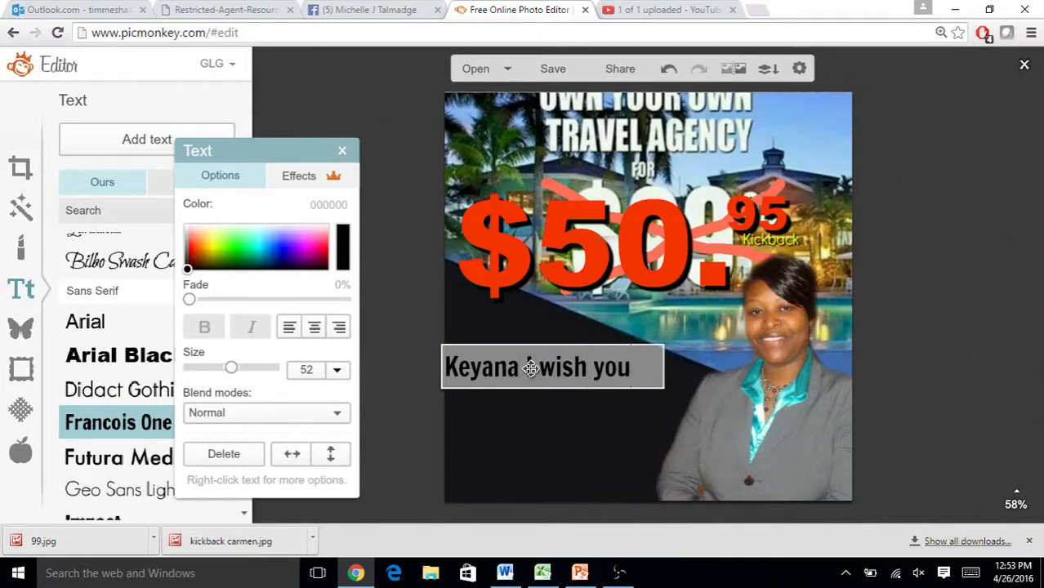
{"action": "type", "text": " the best of luc"}
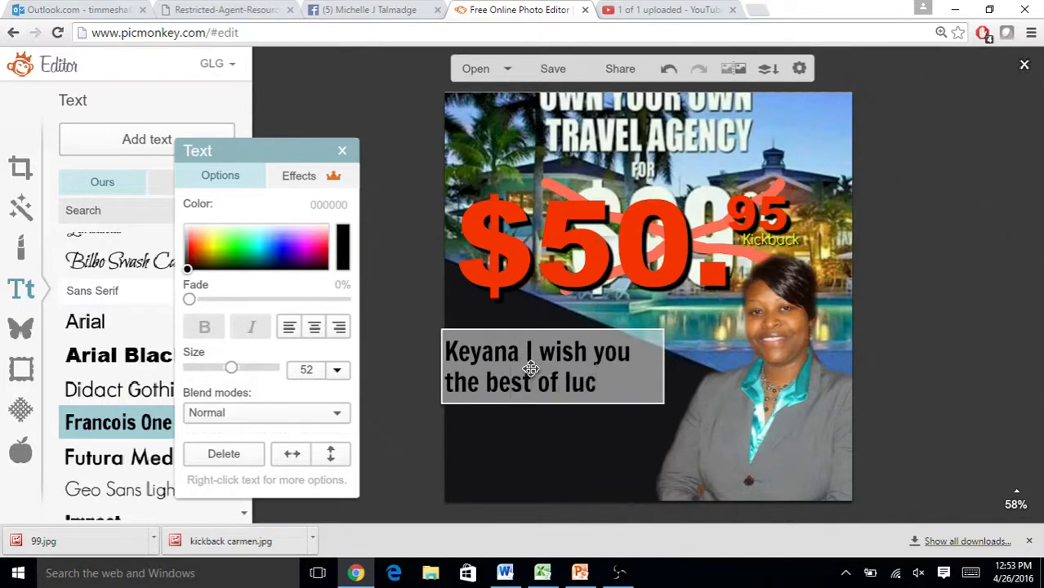
{"action": "type", "text": "k....and eve"}
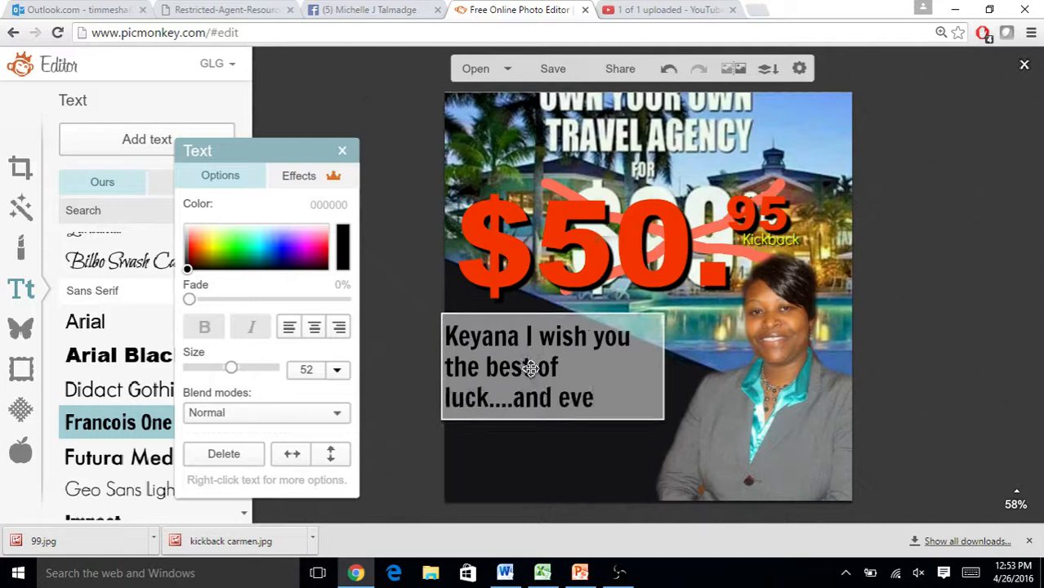
{"action": "type", "text": "ryone who is w"}
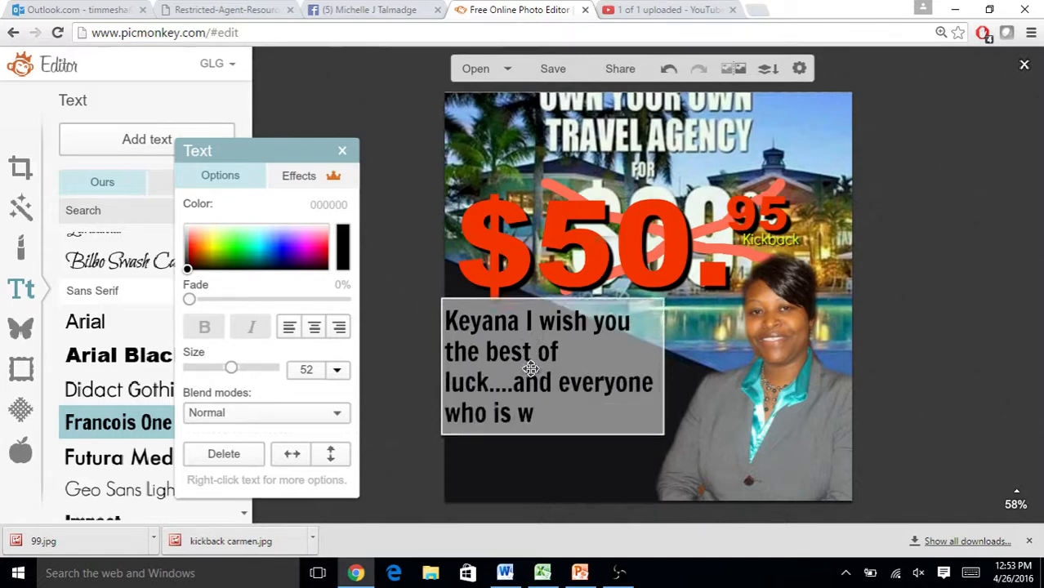
{"action": "type", "text": "atching."}
Add a new line reading "Don't forget to subscribe. XOXO" to the message, ending with a tilde and the sender's first name.
{"action": "key", "text": "Return"}
{"action": "type", "text": "Don"}
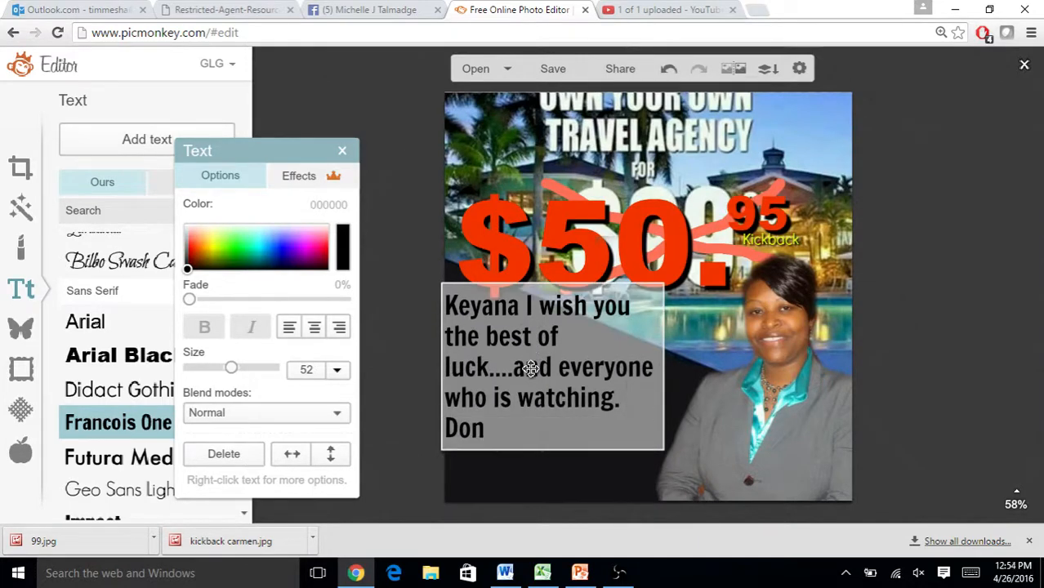
{"action": "type", "text": "'t forgetg to s"}
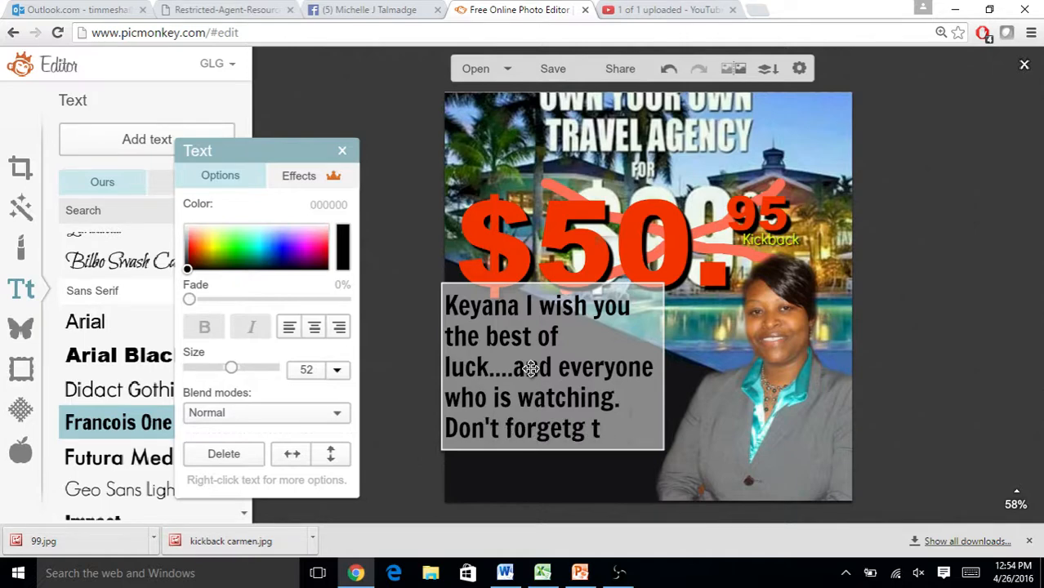
{"action": "key", "text": "BackSpace"}
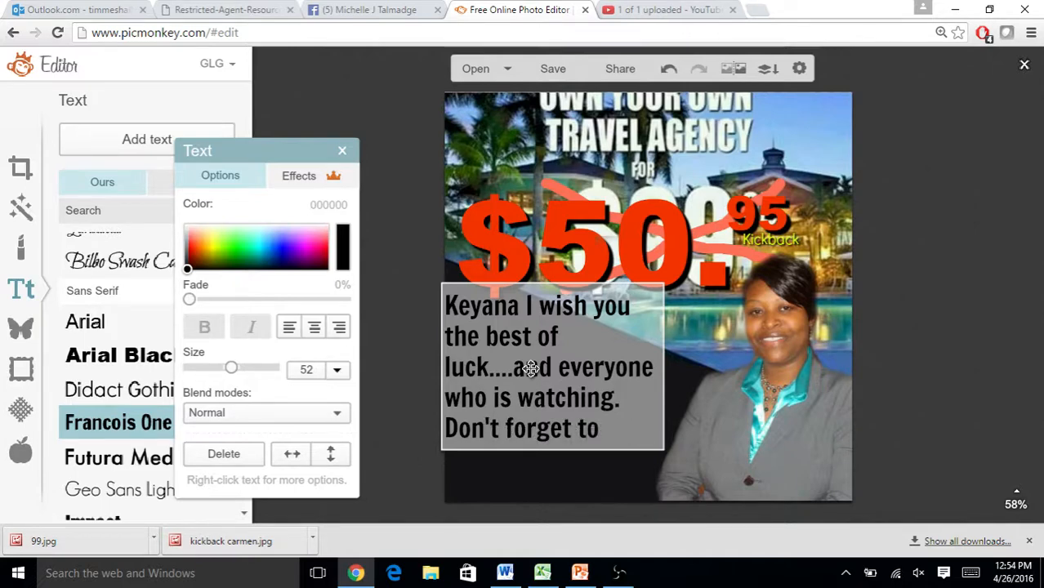
{"action": "type", "text": "subscribe"}
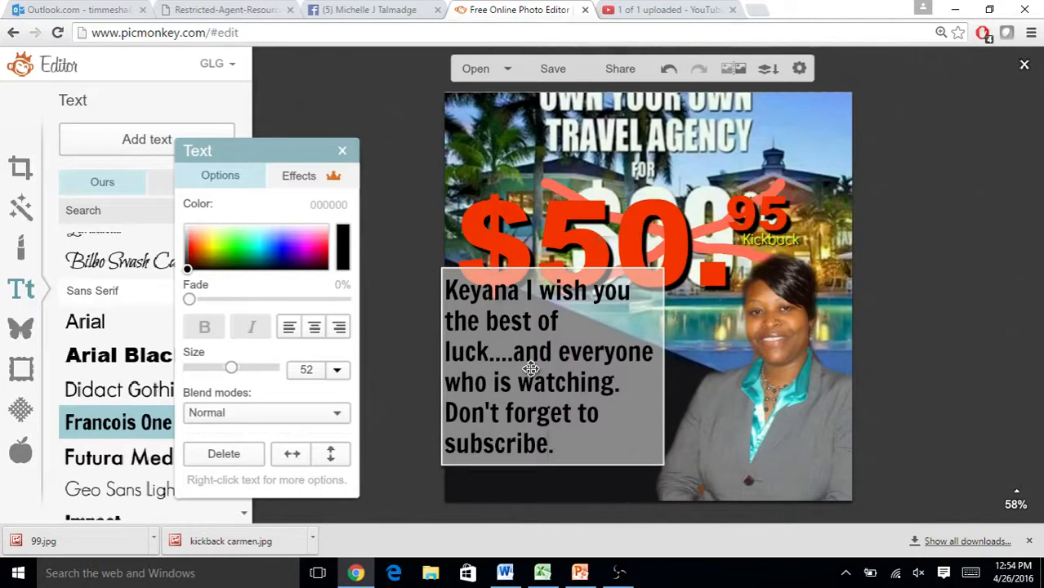
{"action": "type", "text": ". XOXO"}
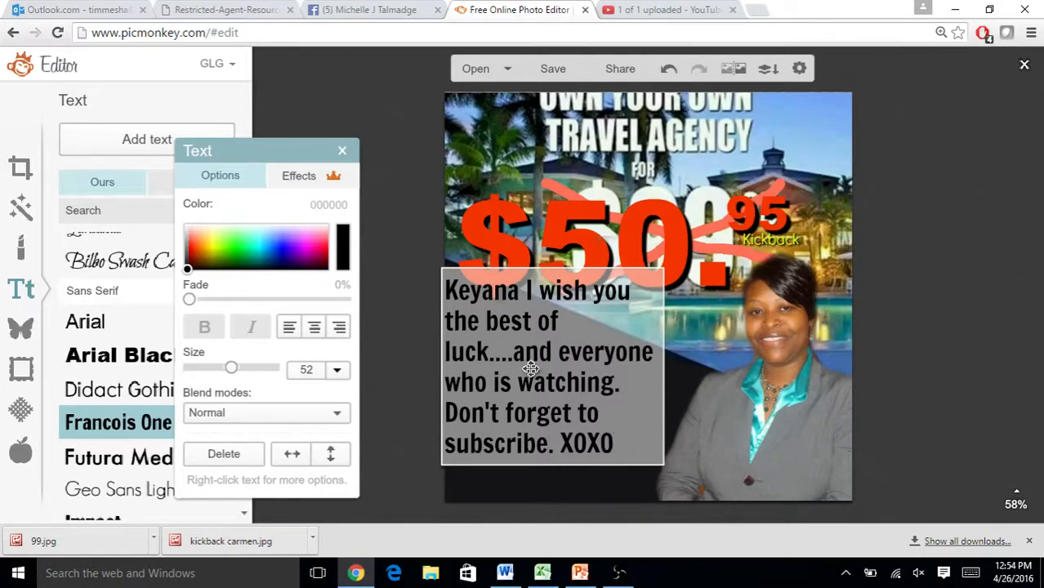
{"action": "type", "text": " ~Mesha"}
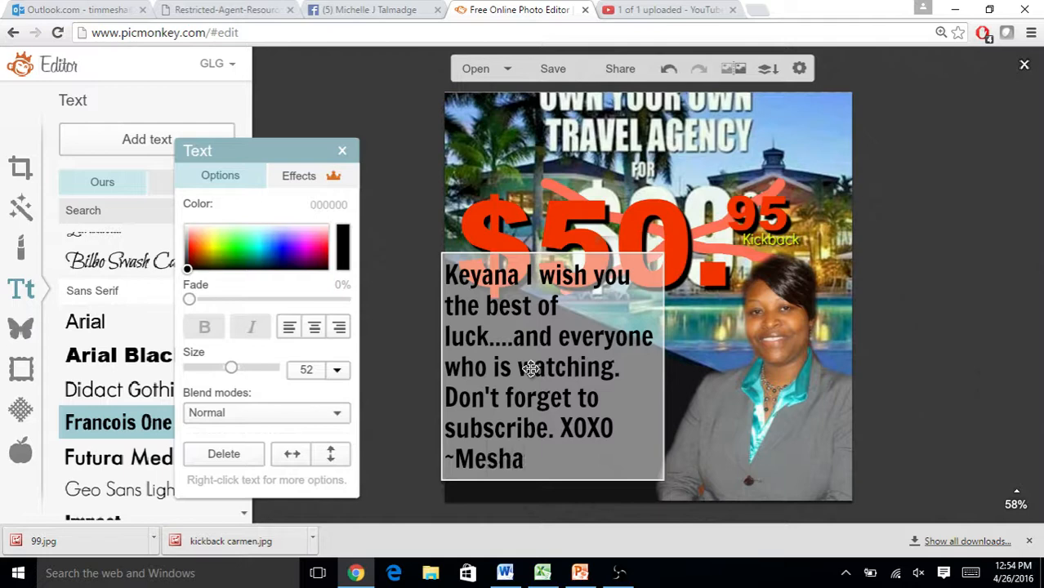
Move the message down into the dark area below the price and reduce its size to 41.
{"action": "left_click", "coordinate": [689, 358]}
{"action": "left_click_drag", "start_coordinate": [554, 401], "coordinate": [568, 433]}
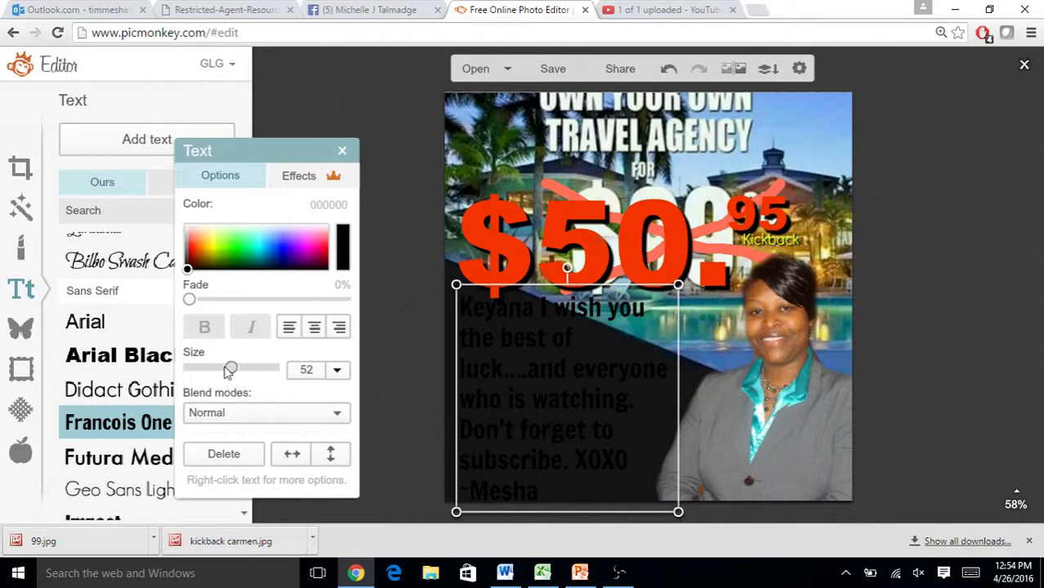
{"action": "left_click_drag", "start_coordinate": [229, 370], "coordinate": [222, 370]}
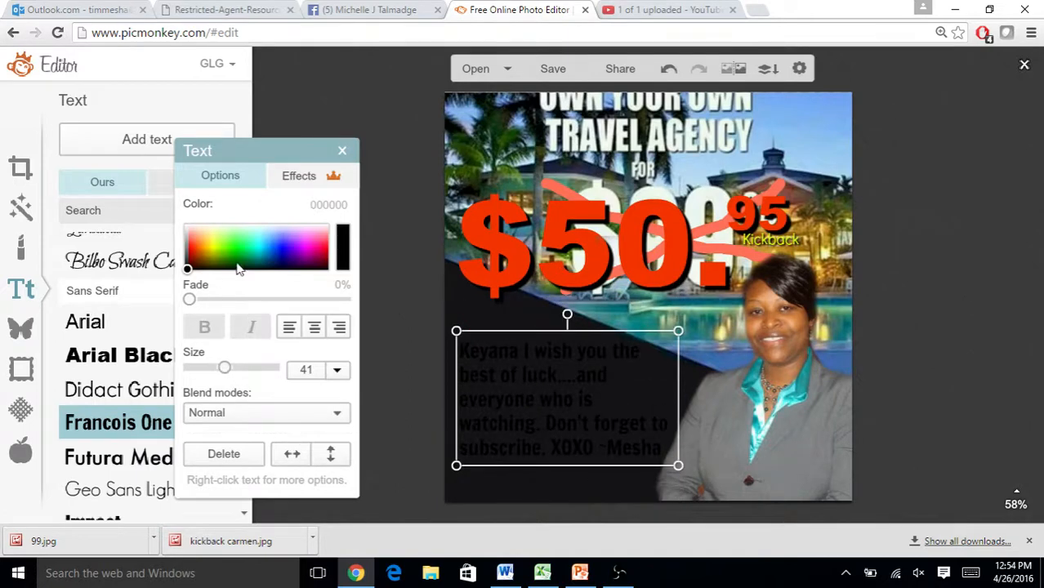
Colour the message text blue (169aff) and give it a red (d40000) drop shadow.
{"action": "left_click", "coordinate": [259, 251]}
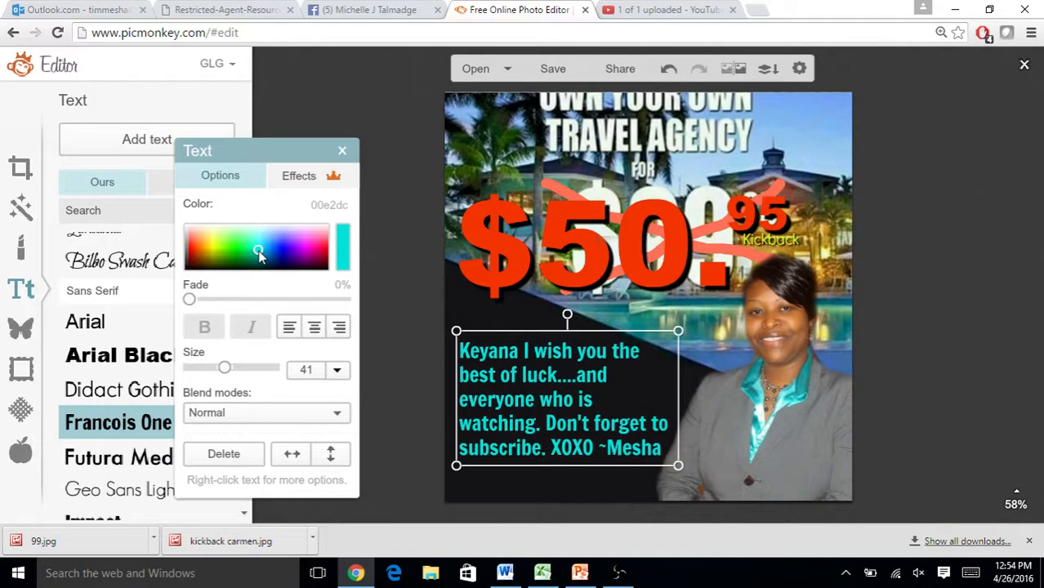
{"action": "mouse_move", "coordinate": [266, 256]}
{"action": "left_mouse_down"}
{"action": "mouse_move", "coordinate": [320, 251]}
{"action": "mouse_move", "coordinate": [230, 258]}
{"action": "mouse_move", "coordinate": [287, 254]}
{"action": "mouse_move", "coordinate": [270, 250]}
{"action": "left_mouse_up"}
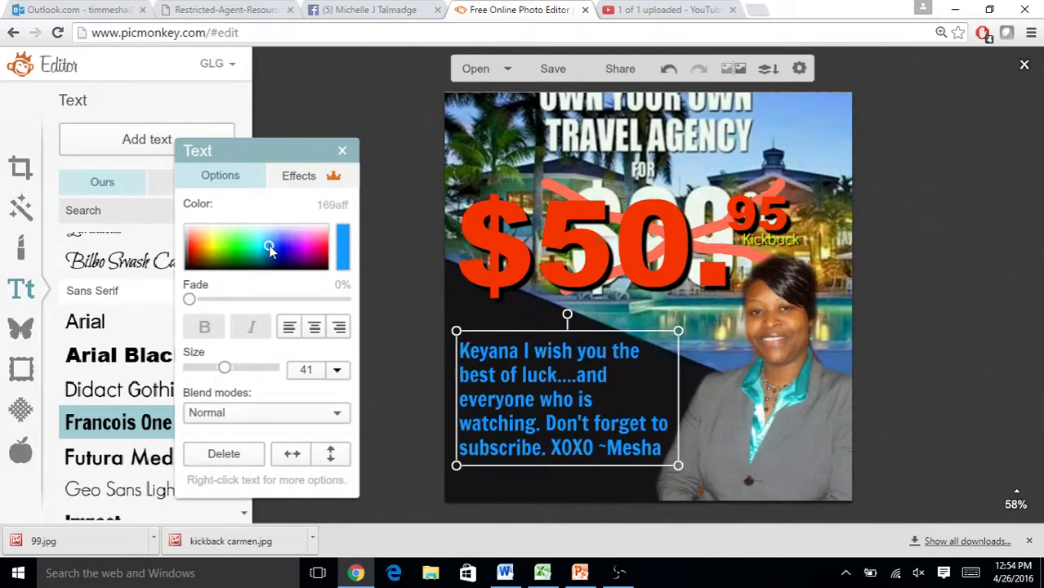
{"action": "left_click", "coordinate": [295, 181]}
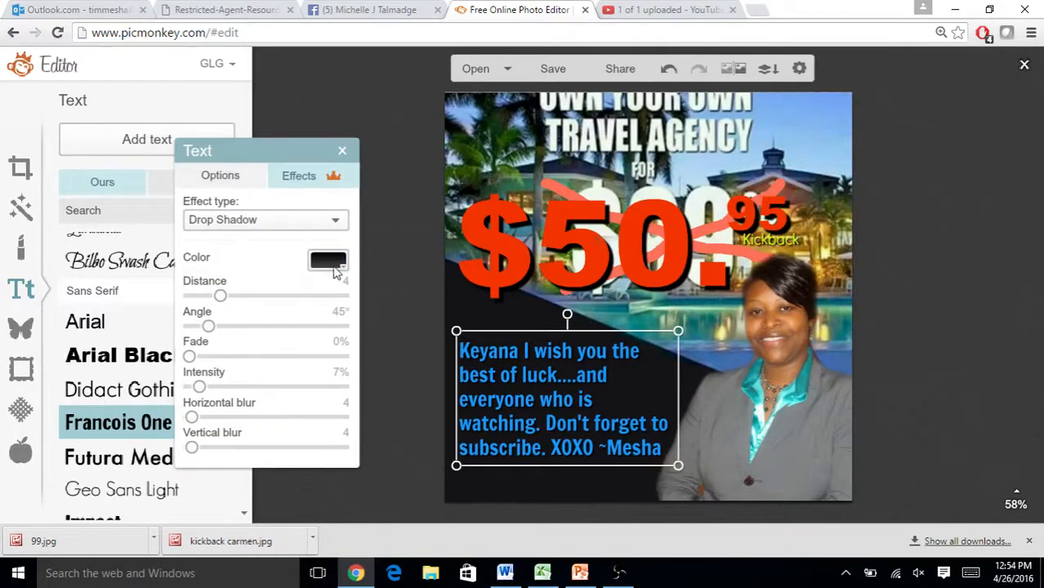
{"action": "left_click", "coordinate": [331, 261]}
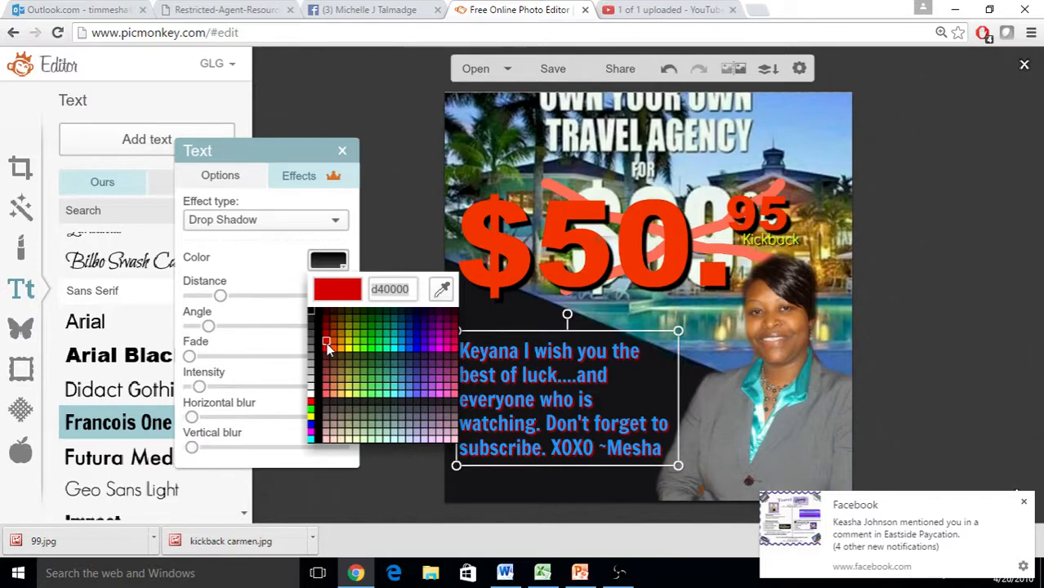
{"action": "left_click", "coordinate": [326, 342]}
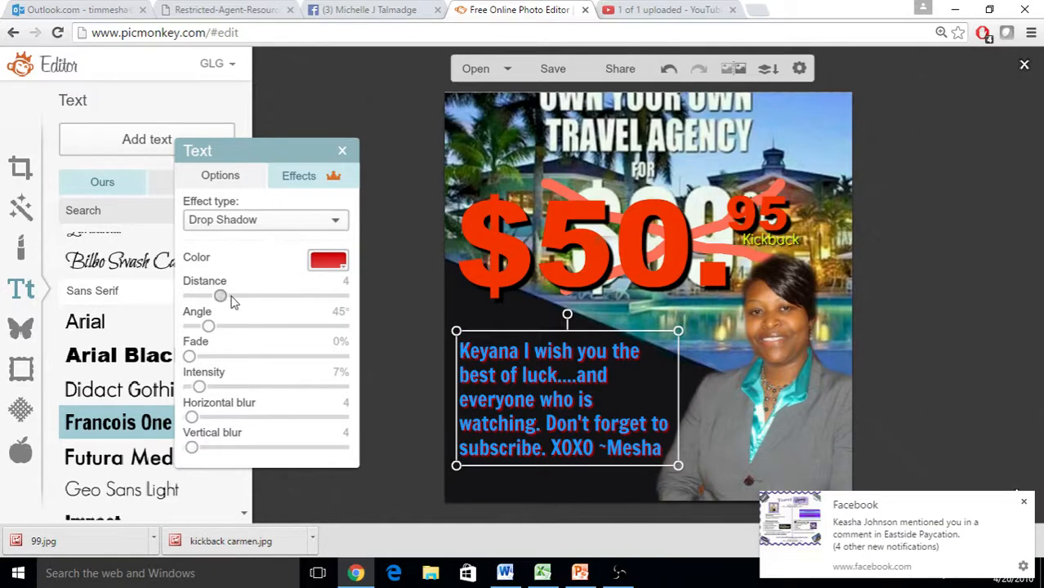
Set the message's drop shadow to distance 6, intensity 62%, horizontal blur 0 and vertical blur 15.
{"action": "mouse_move", "coordinate": [231, 297]}
{"action": "left_mouse_down"}
{"action": "mouse_move", "coordinate": [246, 300]}
{"action": "mouse_move", "coordinate": [234, 298]}
{"action": "left_mouse_up"}
{"action": "left_click_drag", "start_coordinate": [200, 387], "coordinate": [284, 391]}
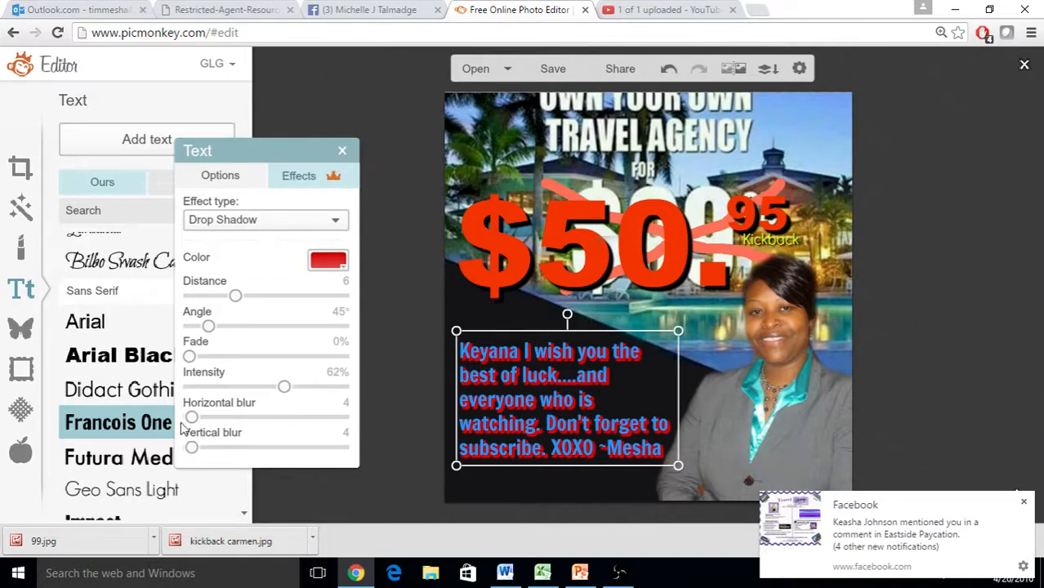
{"action": "mouse_move", "coordinate": [191, 418]}
{"action": "left_mouse_down"}
{"action": "mouse_move", "coordinate": [298, 419]}
{"action": "mouse_move", "coordinate": [193, 418]}
{"action": "mouse_move", "coordinate": [286, 459]}
{"action": "mouse_move", "coordinate": [204, 462]}
{"action": "left_mouse_up"}
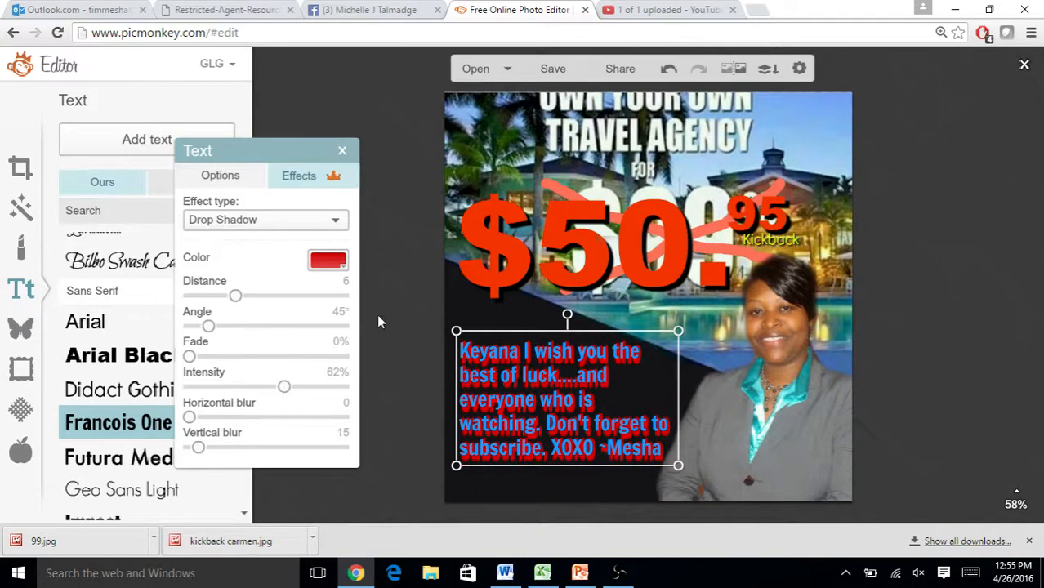
Centre-align the message text, shift it slightly left within the dark area, and deselect it.
{"action": "left_click", "coordinate": [235, 174]}
{"action": "left_click", "coordinate": [317, 334]}
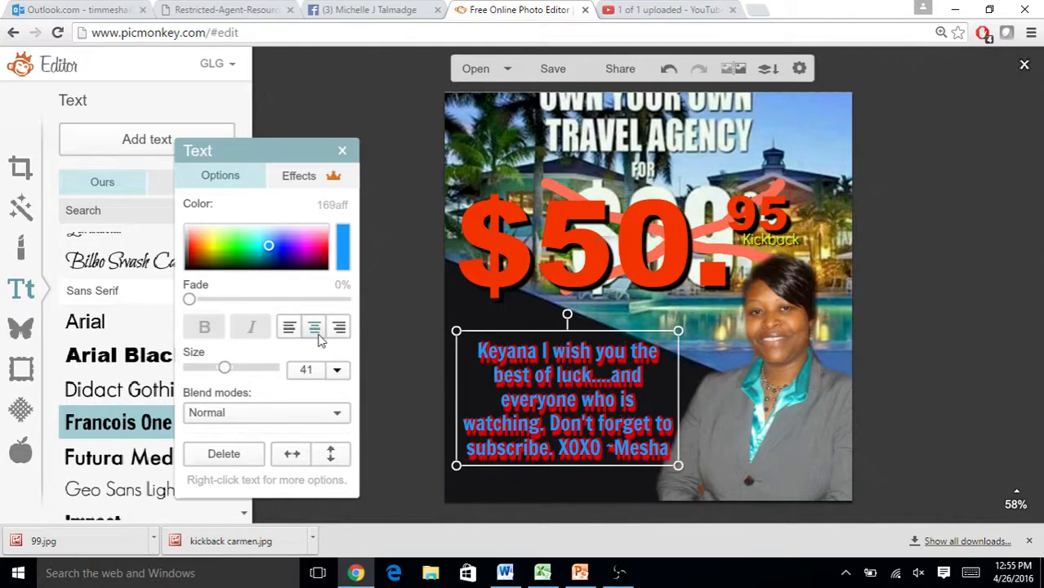
{"action": "left_click", "coordinate": [339, 328]}
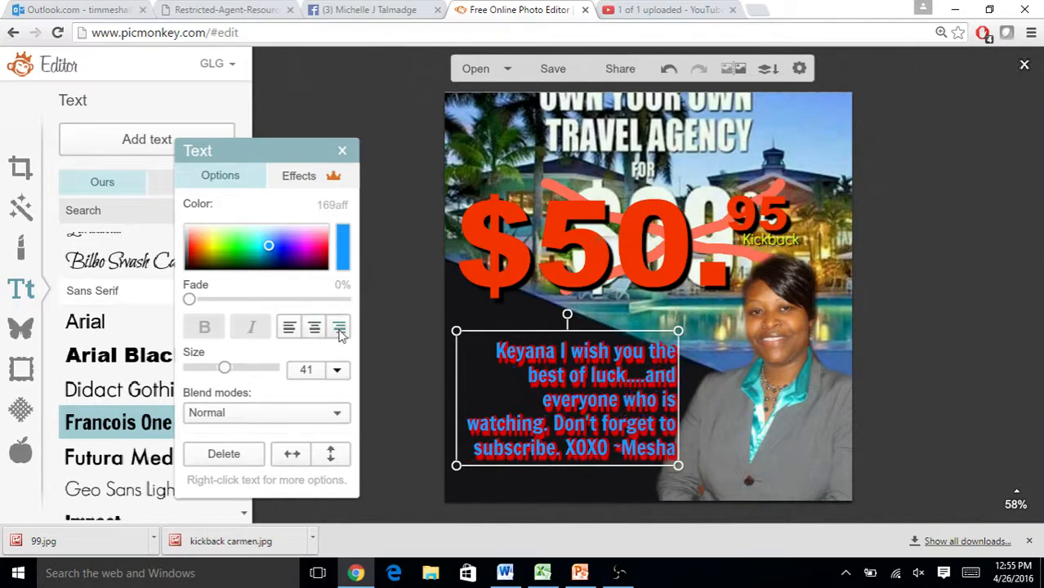
{"action": "left_click", "coordinate": [291, 330]}
{"action": "left_click", "coordinate": [315, 329]}
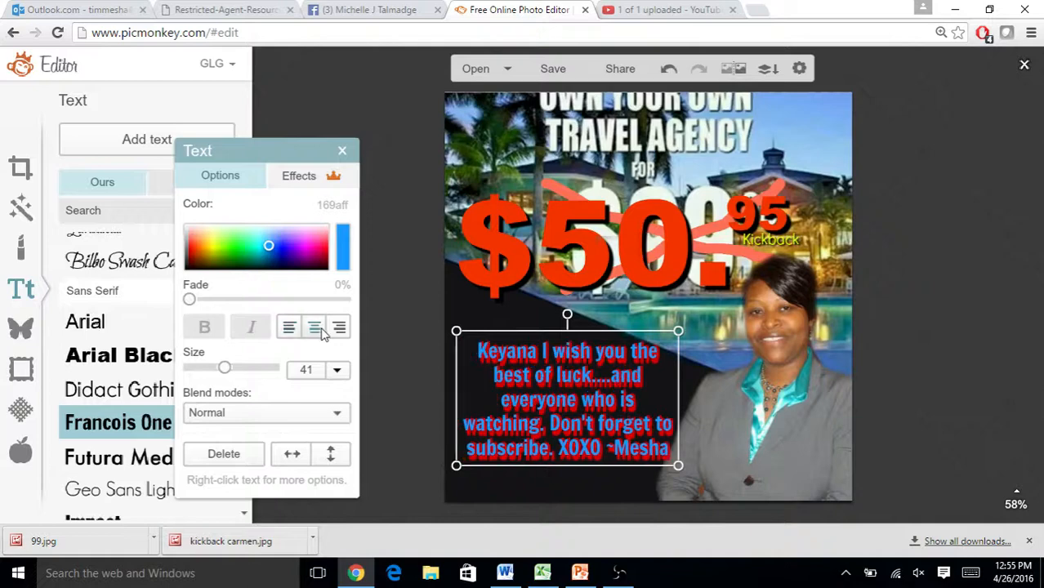
{"action": "left_click_drag", "start_coordinate": [612, 389], "coordinate": [603, 388]}
{"action": "left_click", "coordinate": [553, 501]}
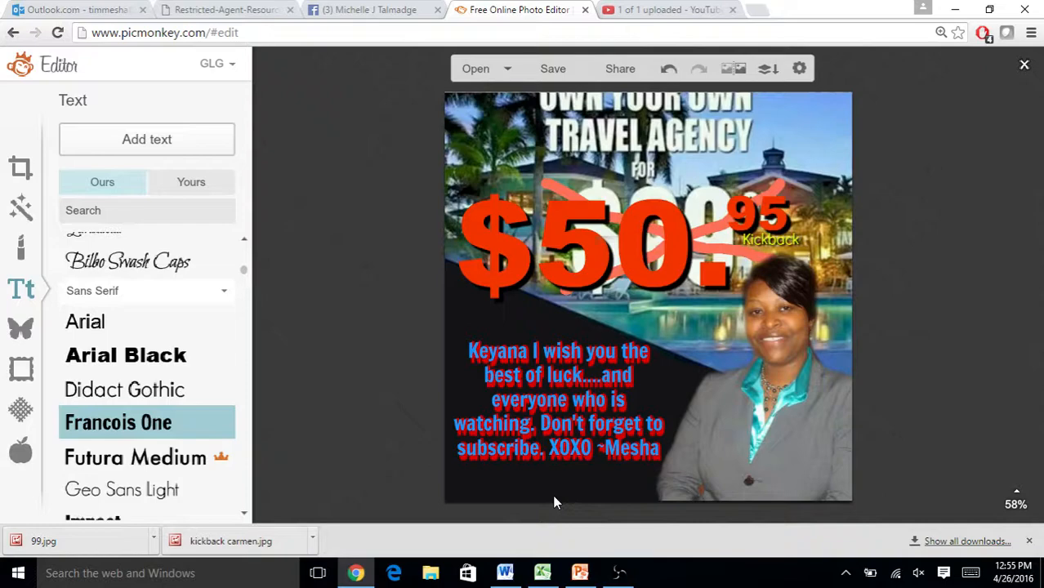
Start saving the finished flyer.
{"action": "left_click", "coordinate": [553, 70]}
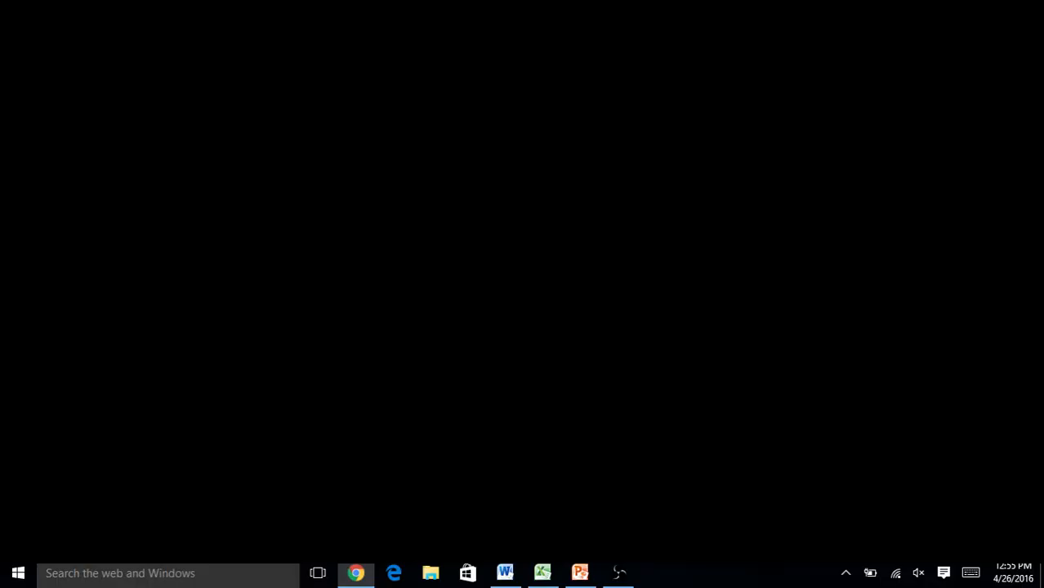